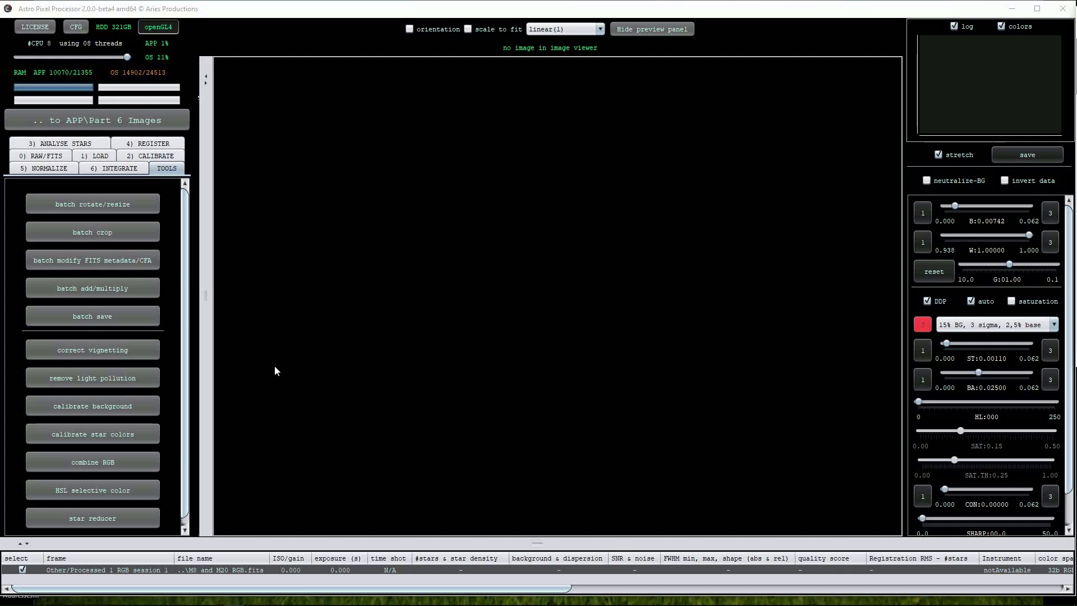
- Display the loaded M8 and M20 RGB.fits frame in the image viewer
click(93, 157)
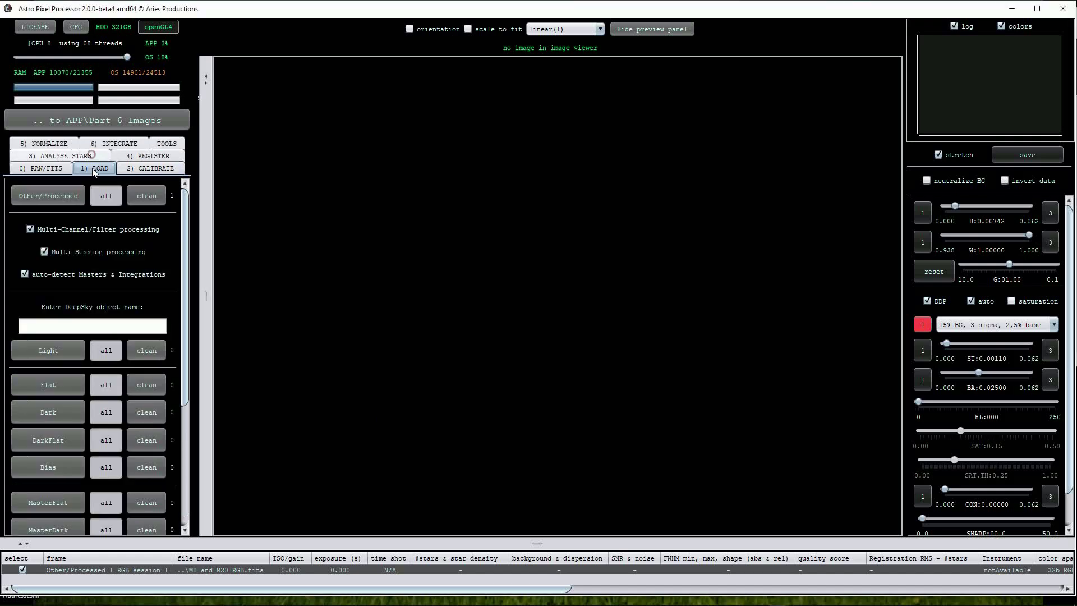
click(48, 194)
key(Escape)
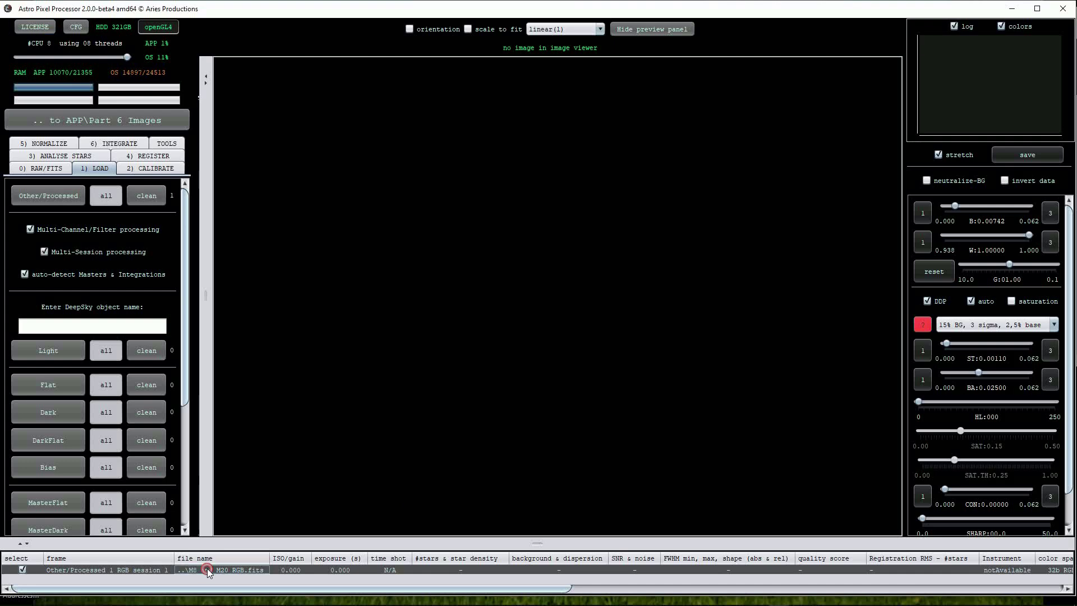
double_click(207, 568)
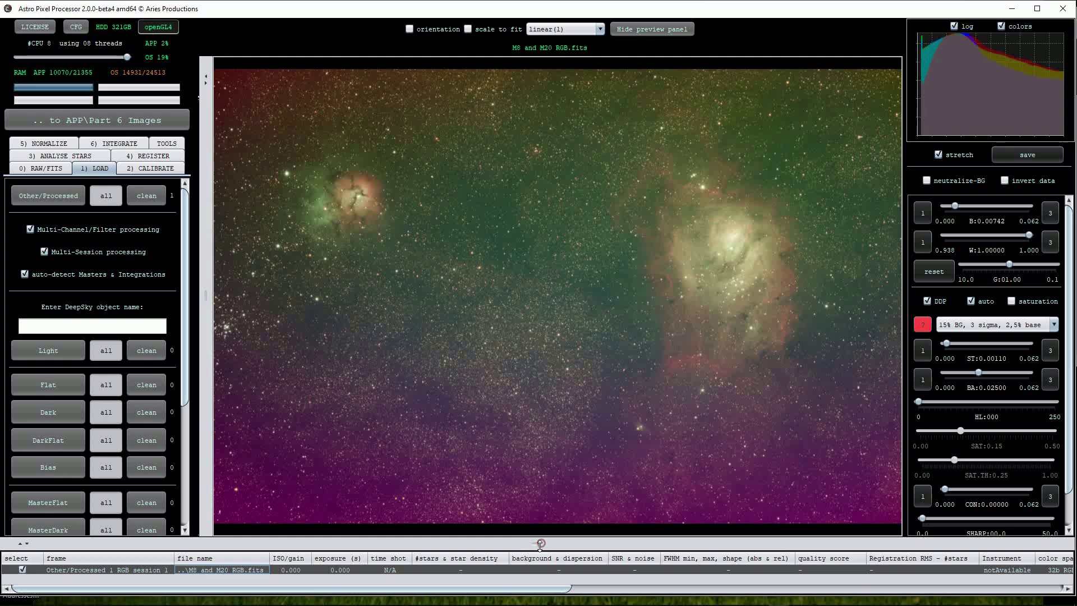
drag(542, 540, 542, 551)
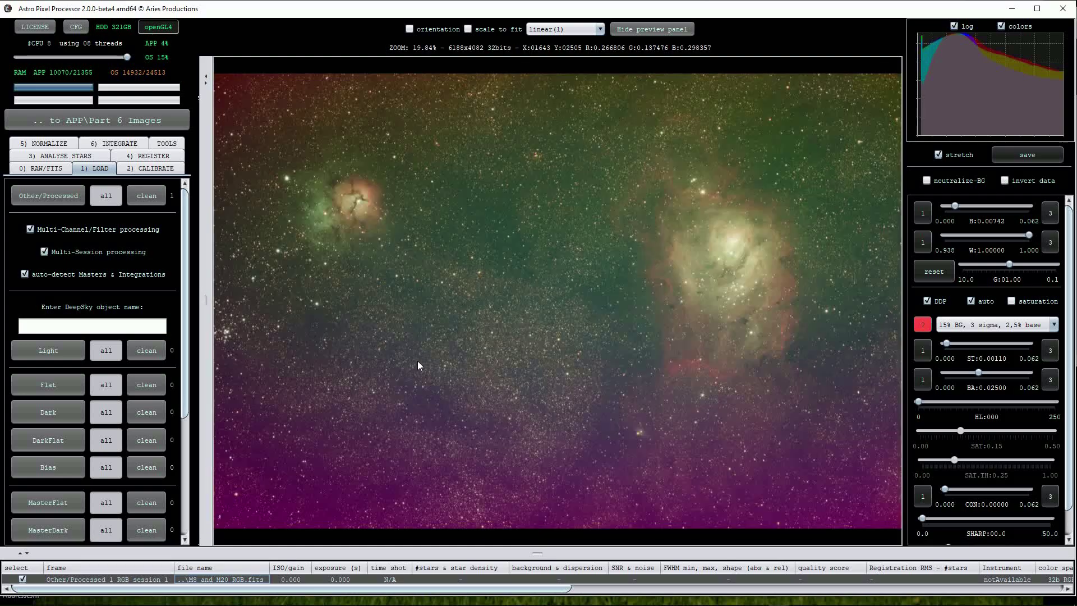
- Start light pollution removal on the displayed image and mark seven background area boxes along its upper and right-hand edges
click(166, 143)
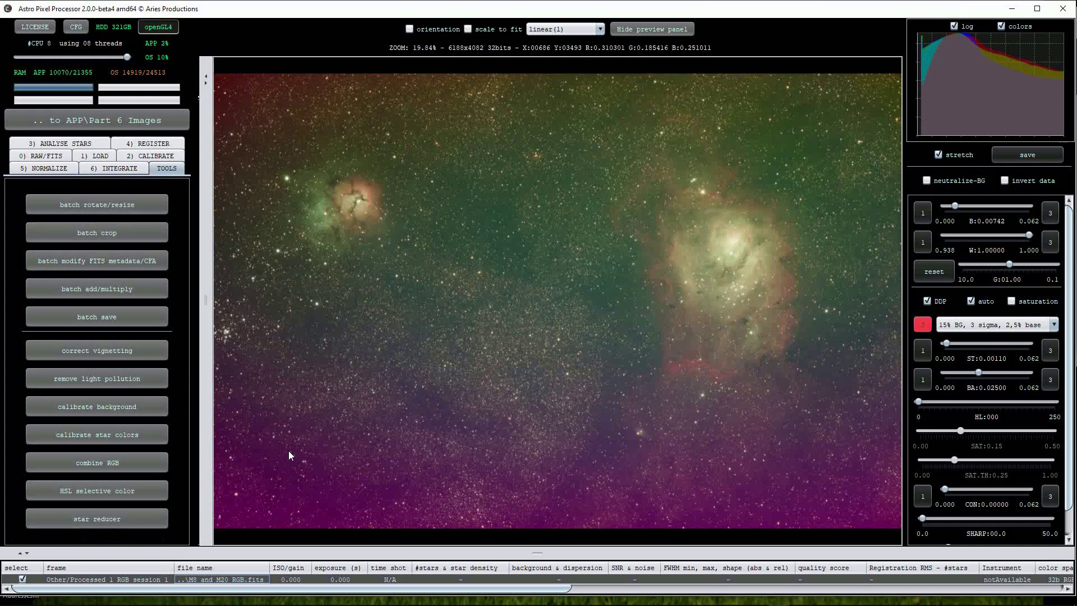
click(109, 380)
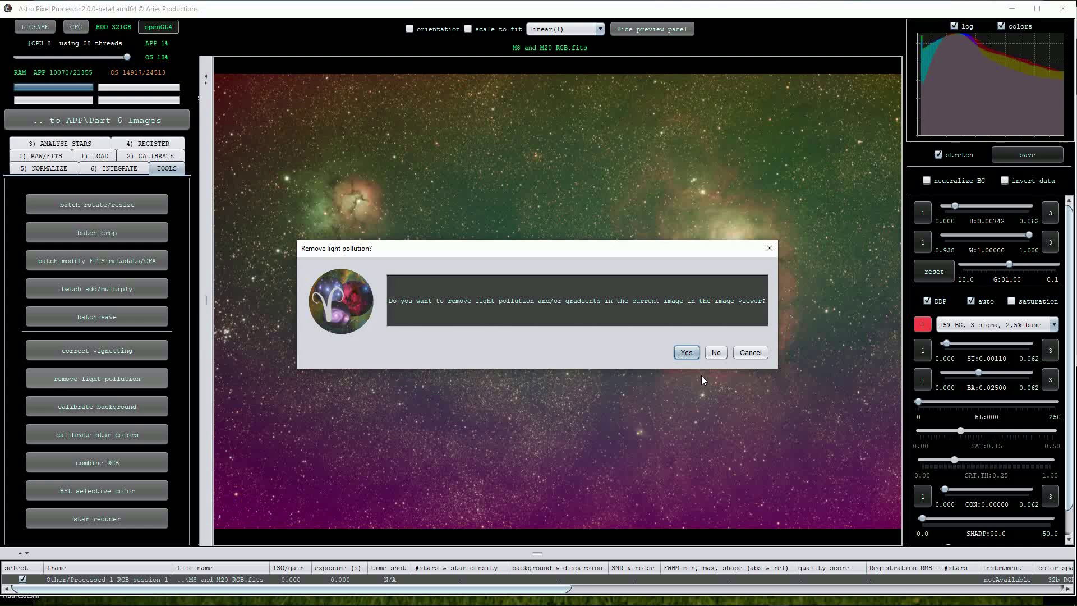
click(686, 353)
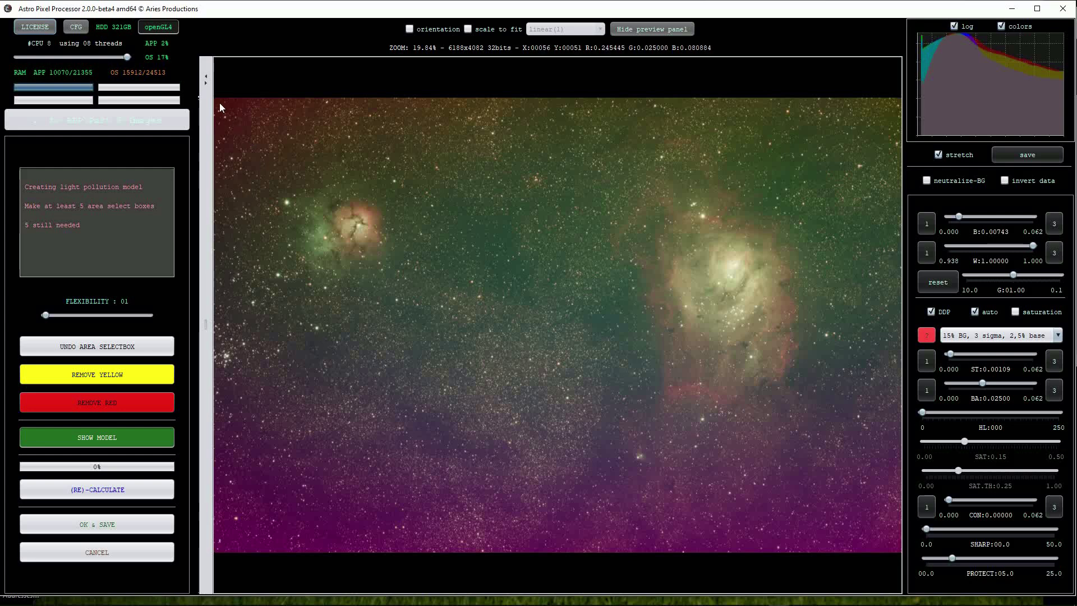
drag(217, 100, 301, 164)
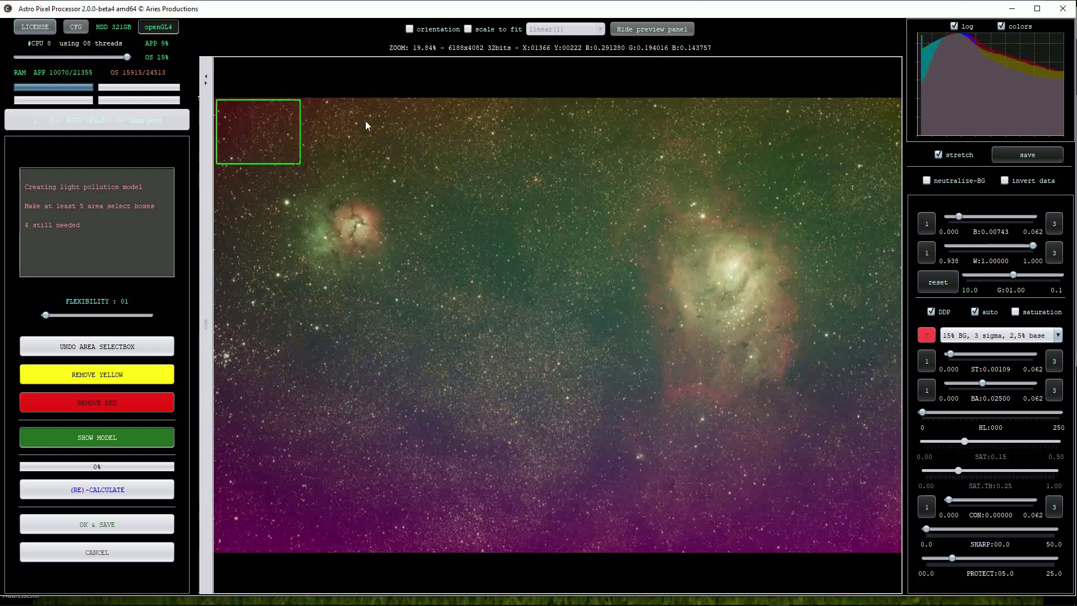
drag(374, 107, 492, 176)
drag(552, 117, 584, 139)
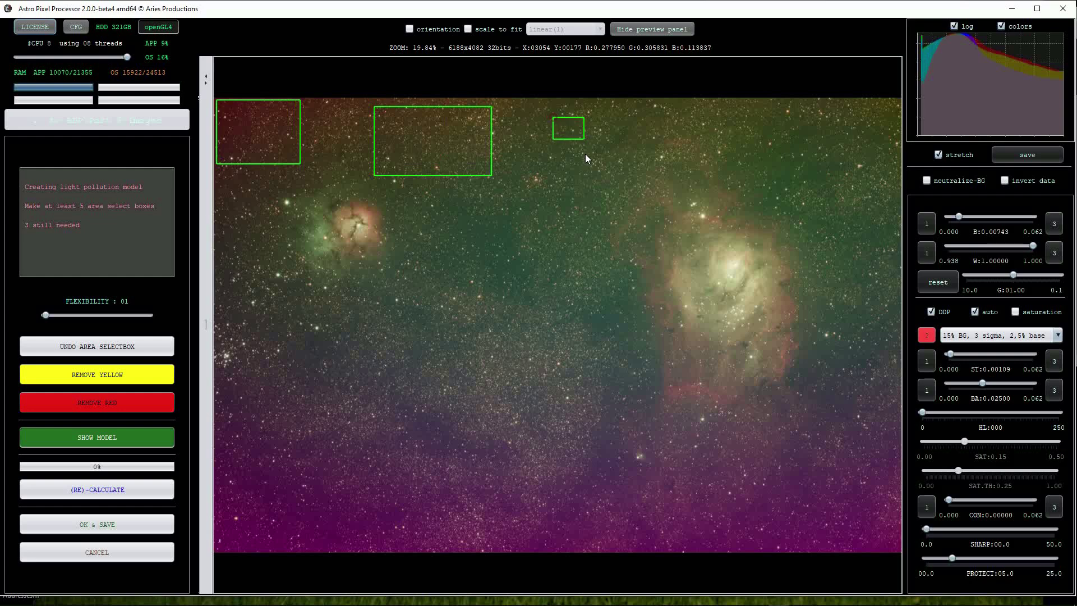
drag(732, 113, 803, 170)
drag(832, 115, 894, 220)
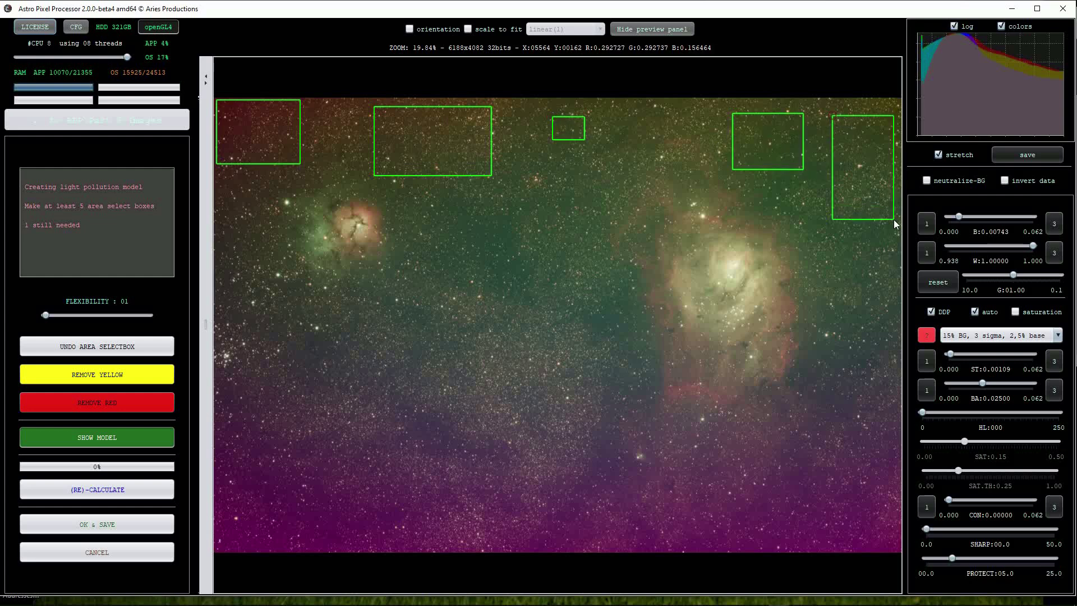
drag(841, 284, 886, 404)
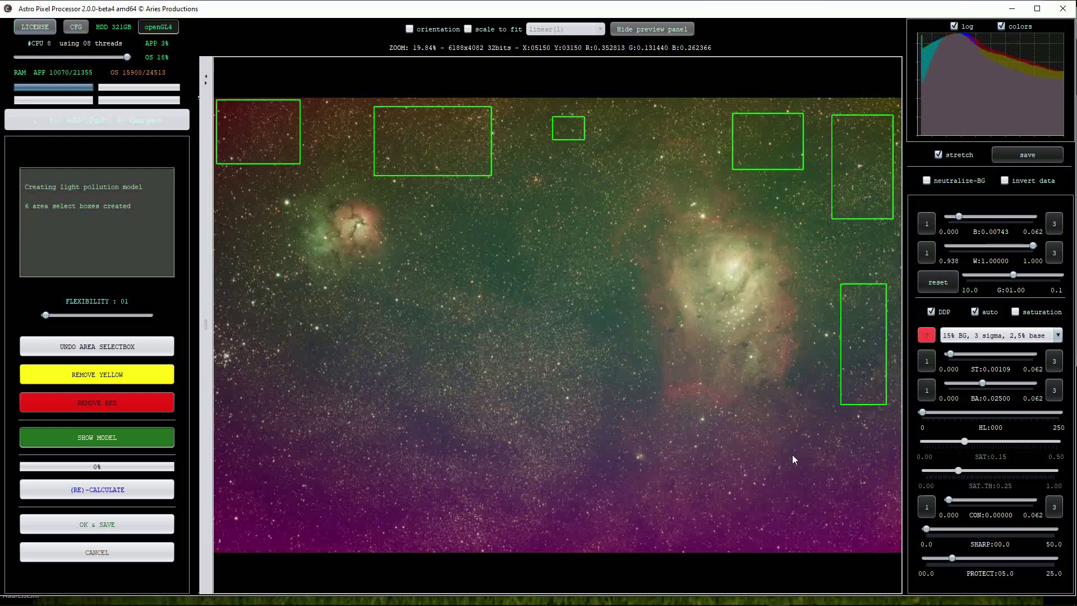
drag(797, 456, 892, 540)
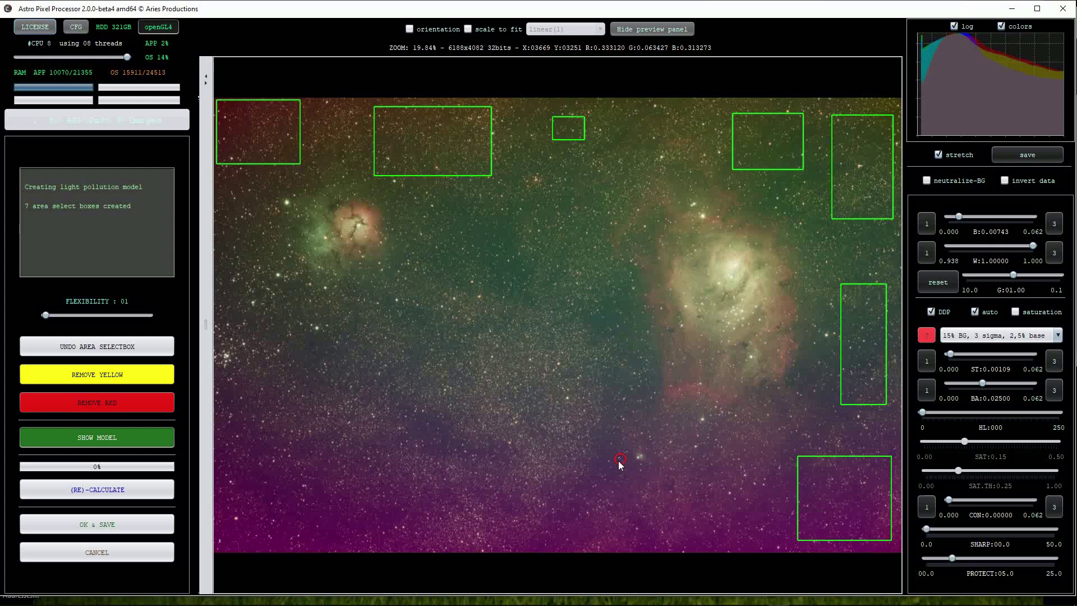
- Mark four more background area boxes, two along the image's lower edge and two up its left-hand side
drag(620, 458, 466, 541)
mouse_move(419, 471)
mouse_down()
mouse_move(333, 518)
mouse_move(227, 538)
mouse_up()
drag(222, 359, 304, 453)
drag(237, 284, 287, 328)
- Mark three background area boxes in the central star field between the nebulae and calculate the light pollution model
drag(453, 241, 534, 311)
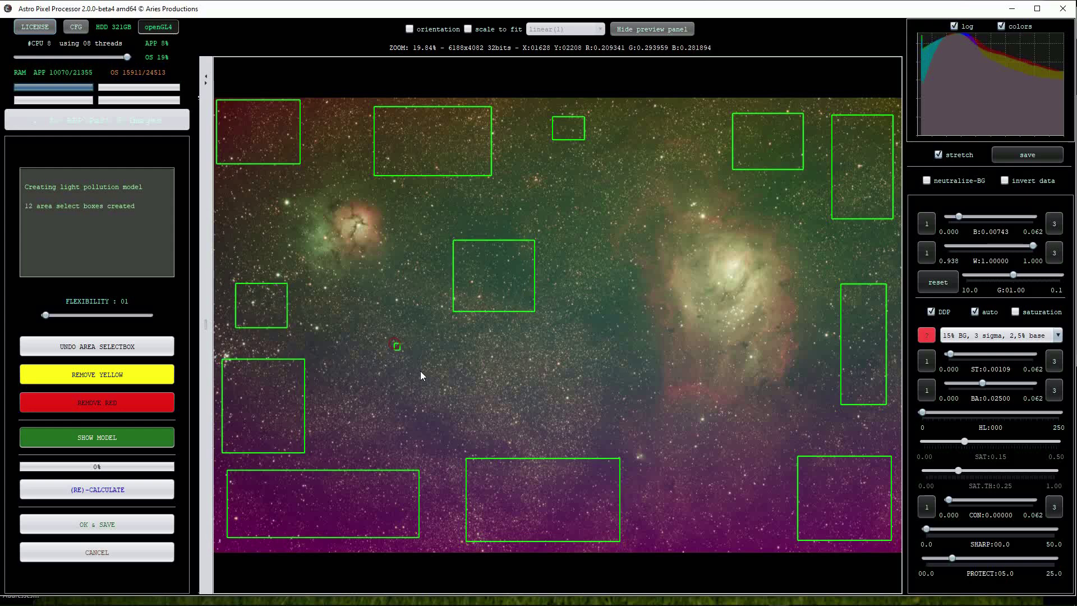
drag(423, 376, 472, 416)
drag(526, 361, 554, 393)
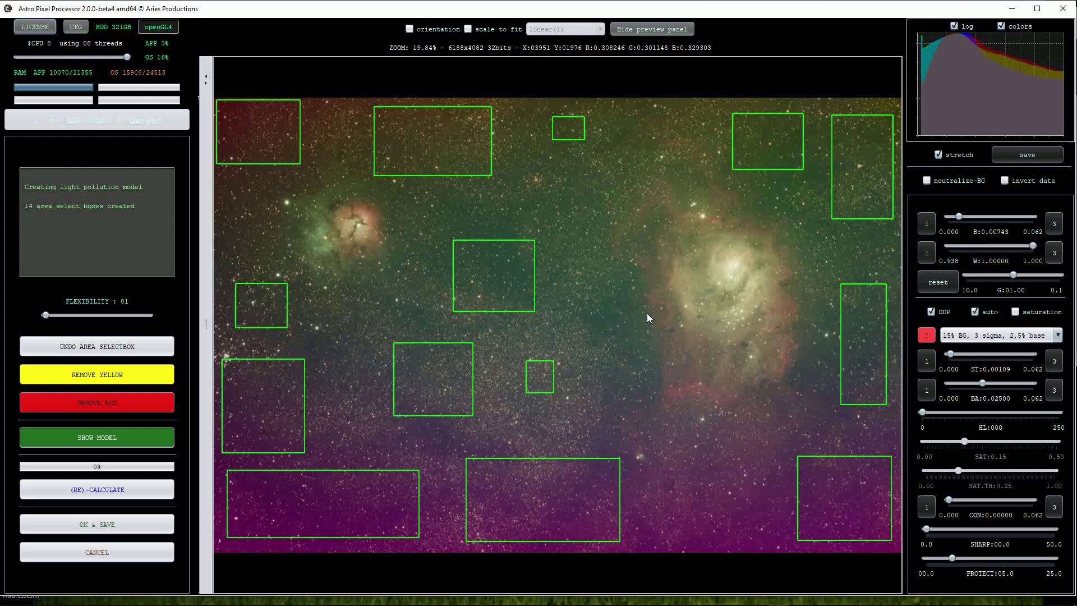
click(112, 491)
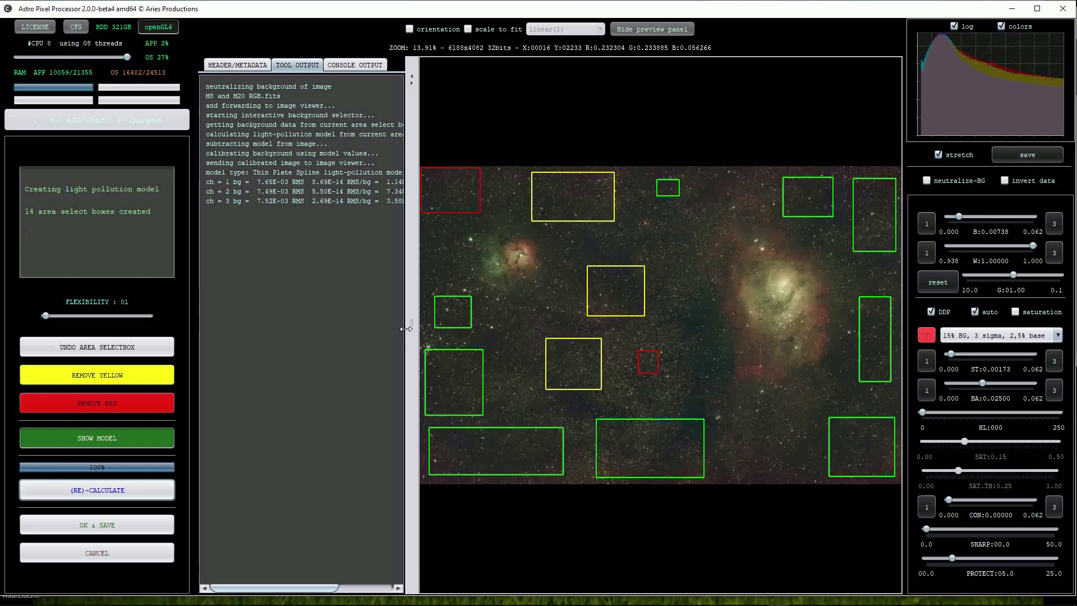
drag(405, 328, 213, 337)
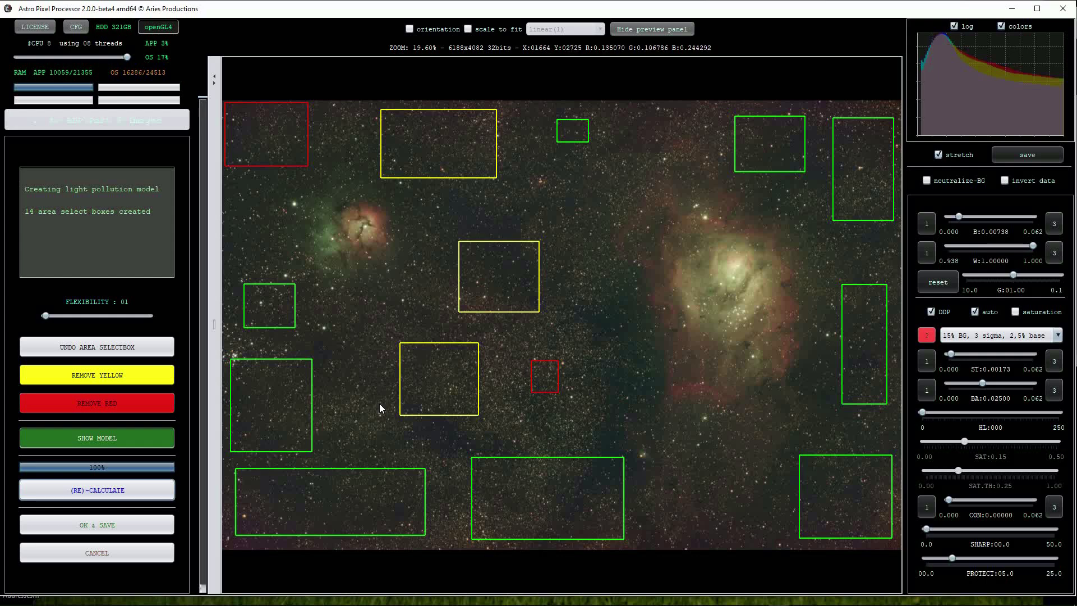
- Remove the red-marked area boxes and recalculate the light pollution correction
click(106, 405)
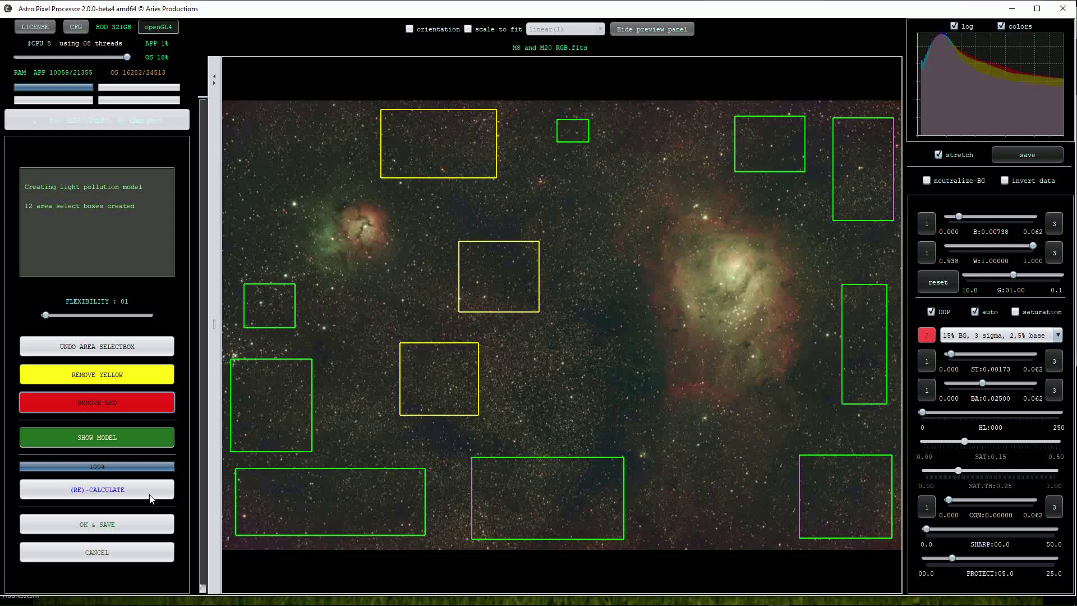
click(121, 489)
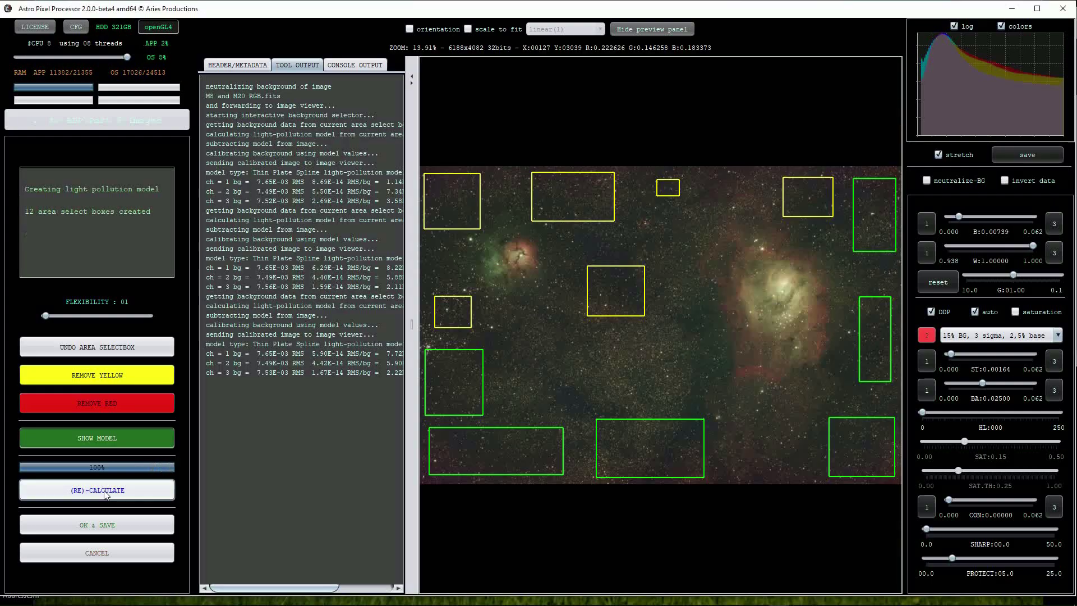
drag(412, 324, 207, 344)
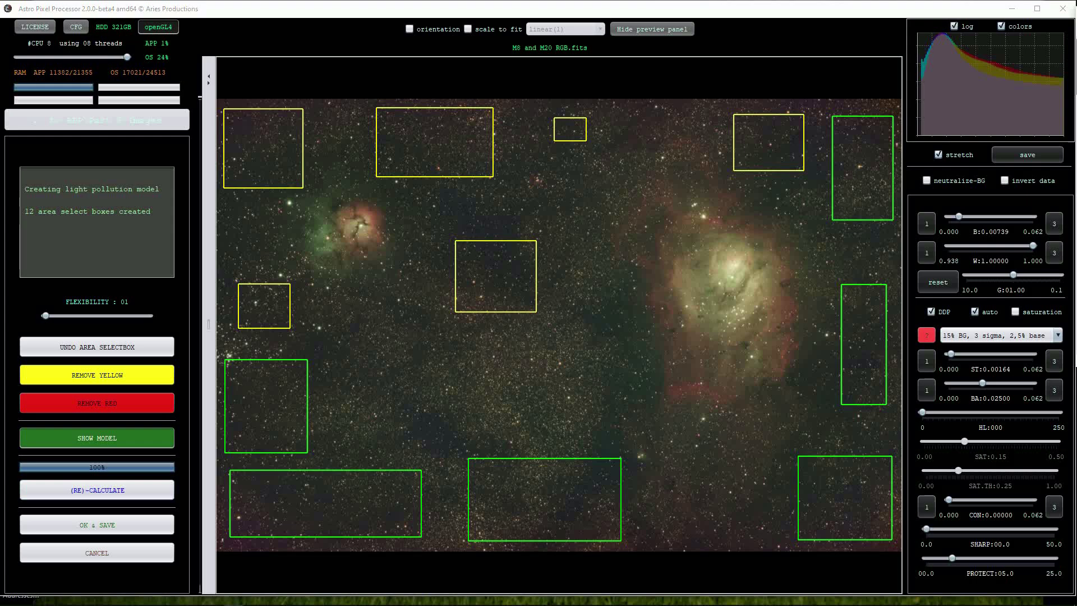
- Inspect the calculated light pollution model, and return to the corrected image
click(118, 441)
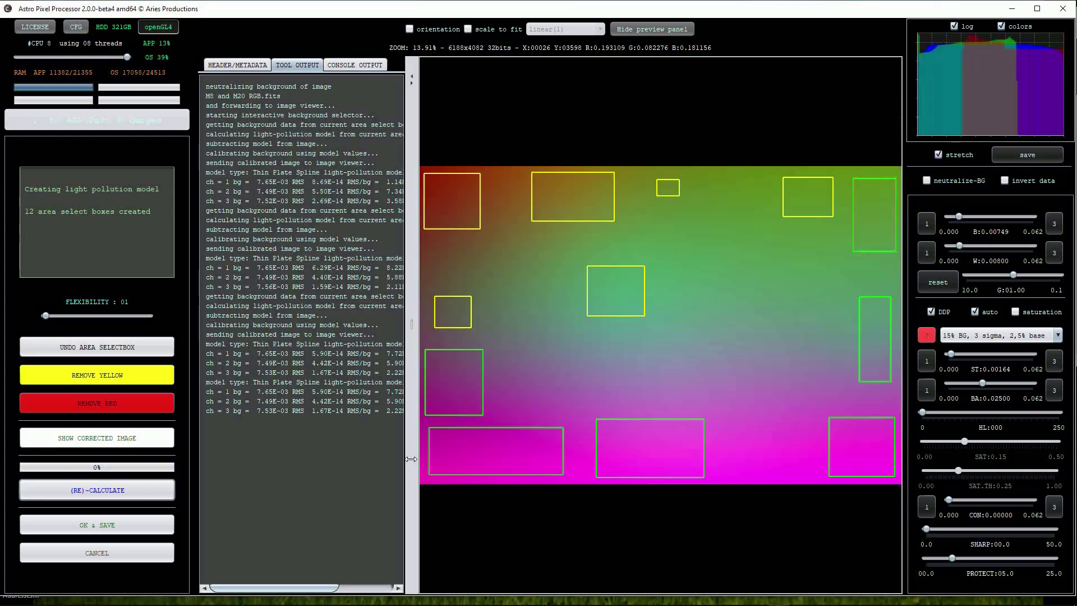
drag(414, 322, 313, 322)
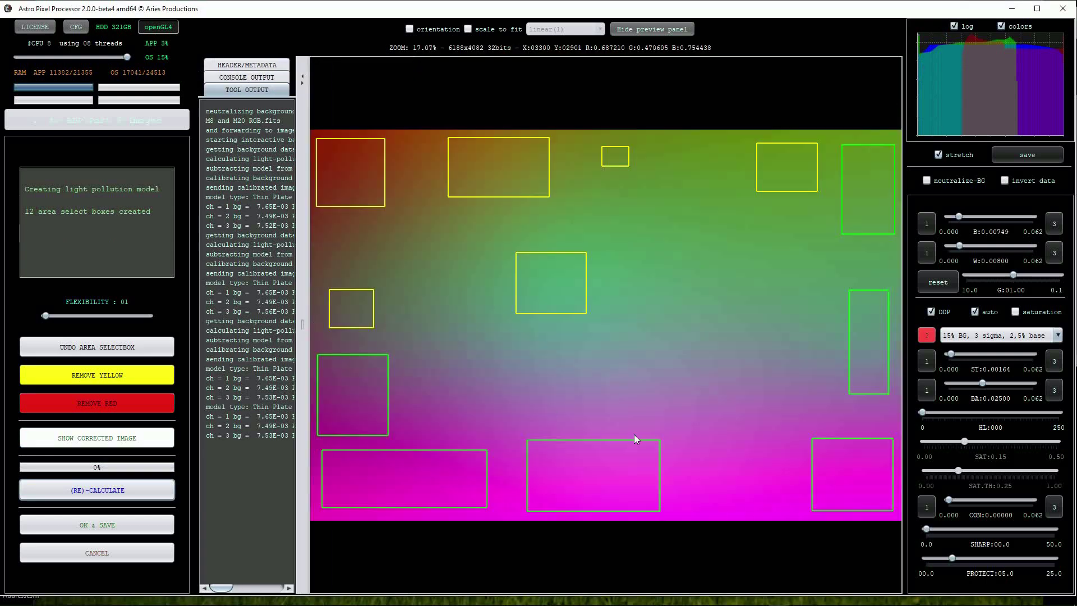
click(101, 439)
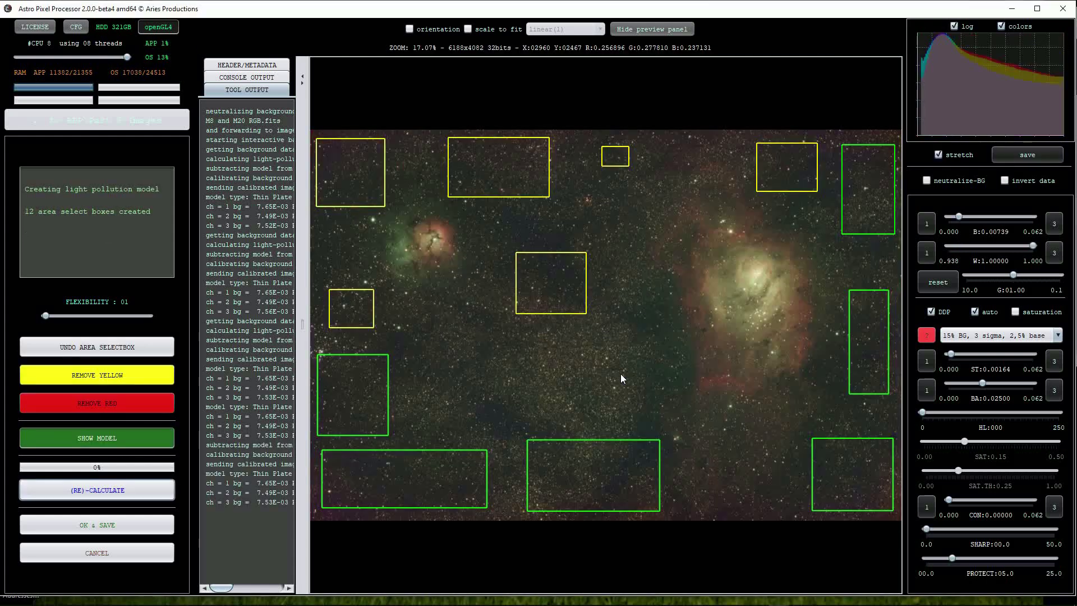
drag(302, 323, 208, 324)
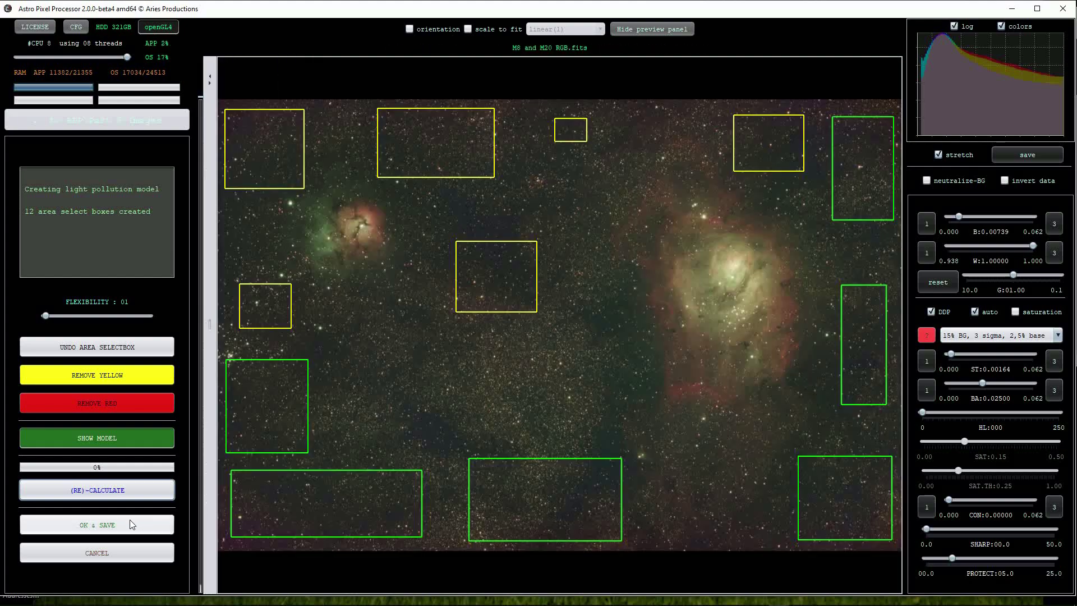
- Accept the correction and save it as the FITS file M8 and M20 RGB-lpc-cbg in the Part 6 Images folder
click(132, 524)
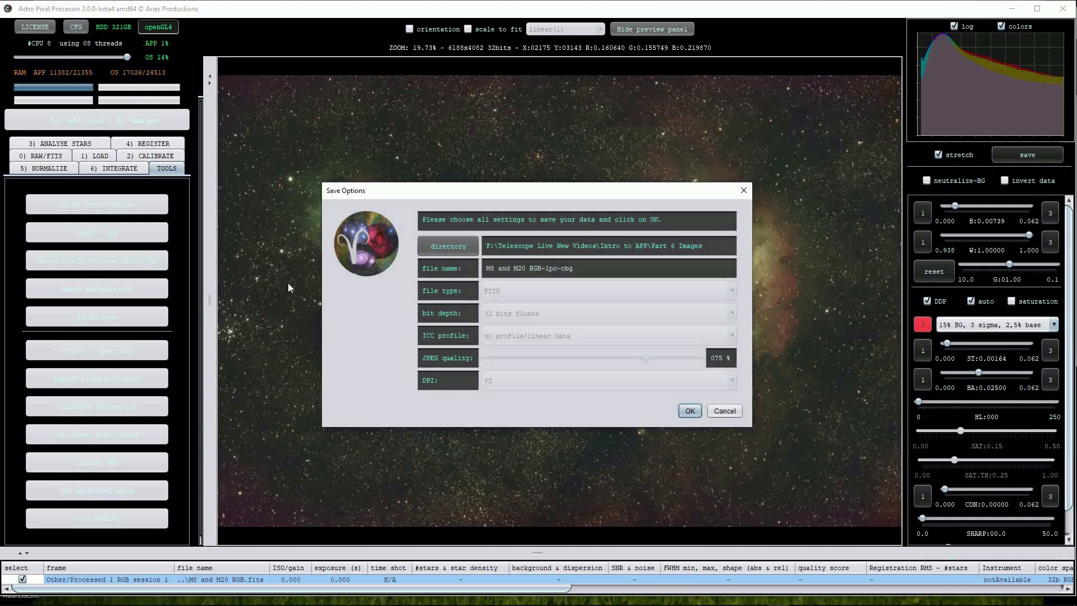
click(689, 411)
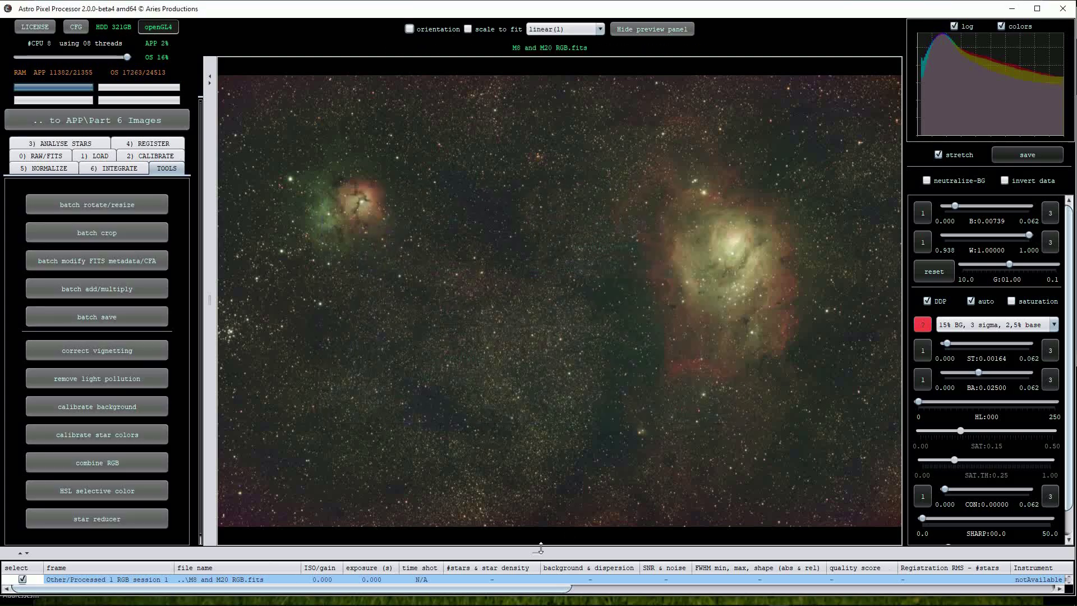
drag(539, 551, 538, 508)
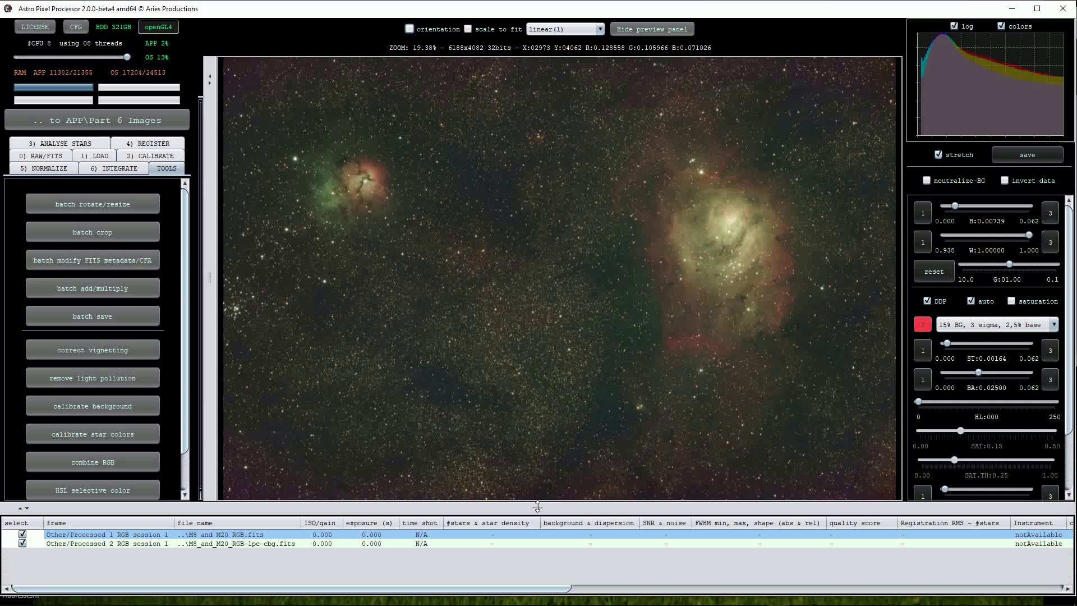
drag(537, 507, 535, 532)
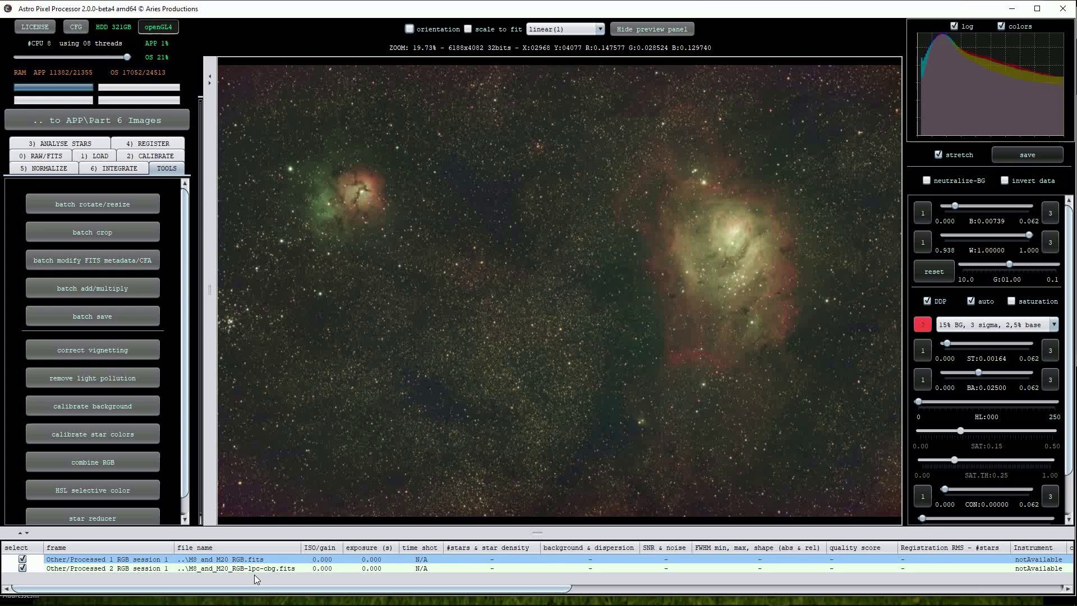
- View the original M8 and M20 RGB.fits for comparison and select the corrected M8_and_M20_RGB-lpc-cbg.fits frame
click(145, 560)
double_click(146, 561)
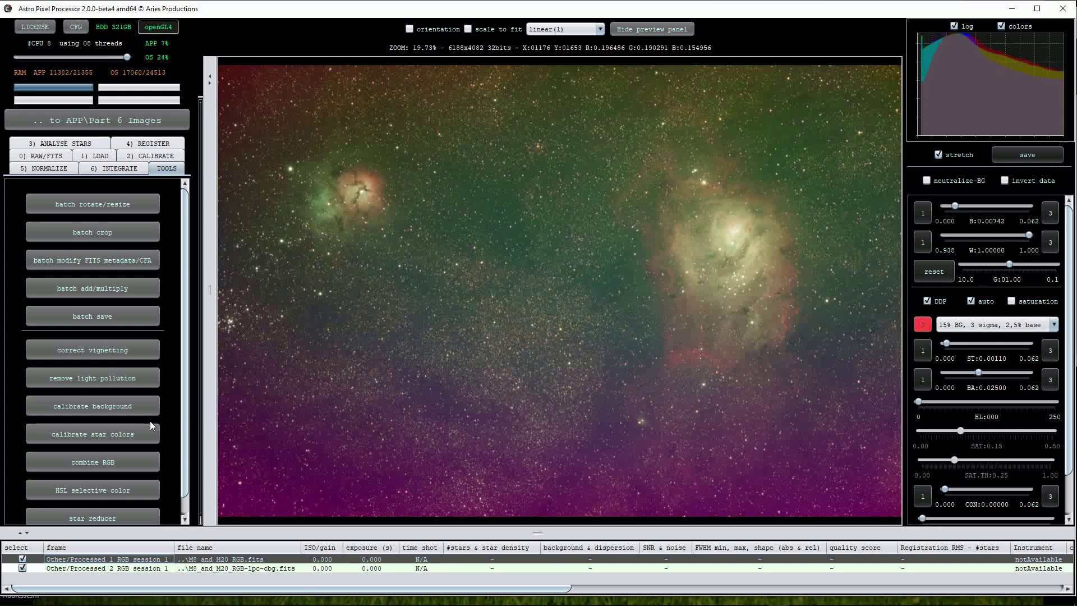
click(124, 568)
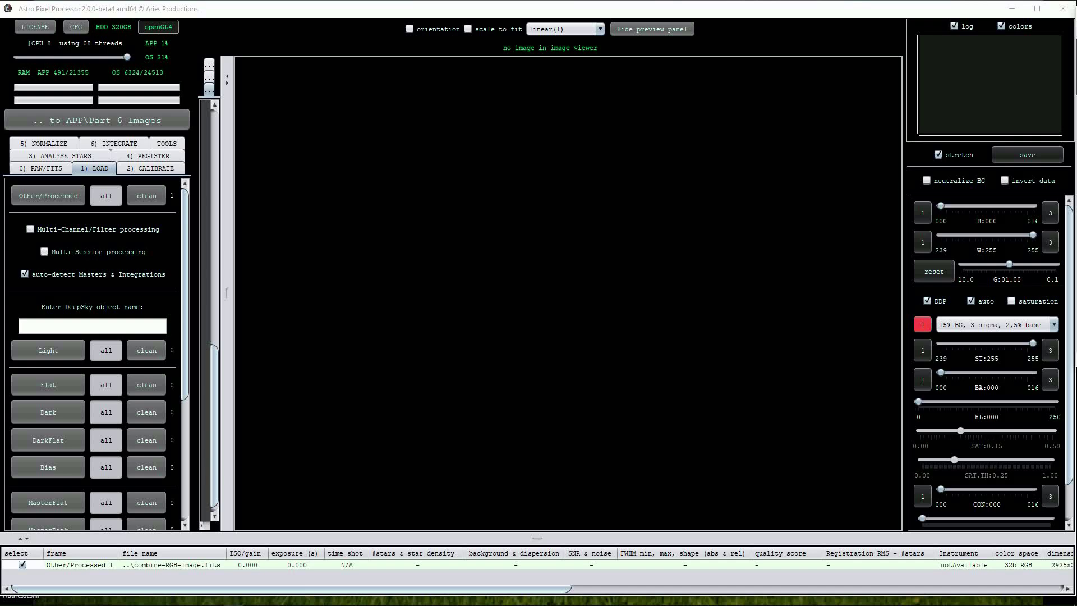
- Display combine-RGB-image.fits in the viewer with the 15% BG, 5 sigma, 0,0% base stretch preset
double_click(212, 565)
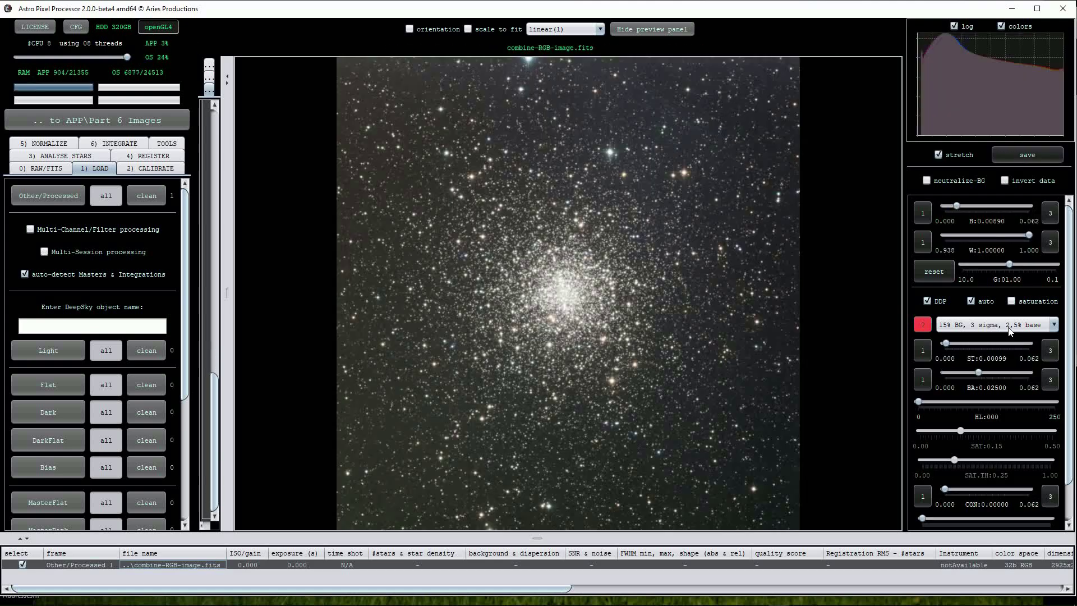
click(1050, 327)
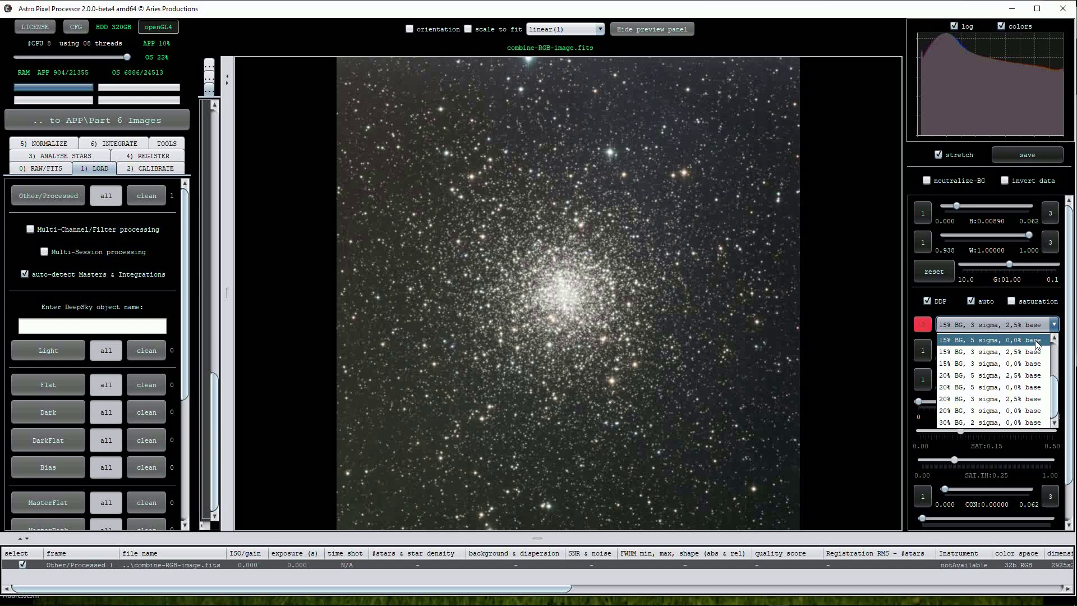
click(1037, 341)
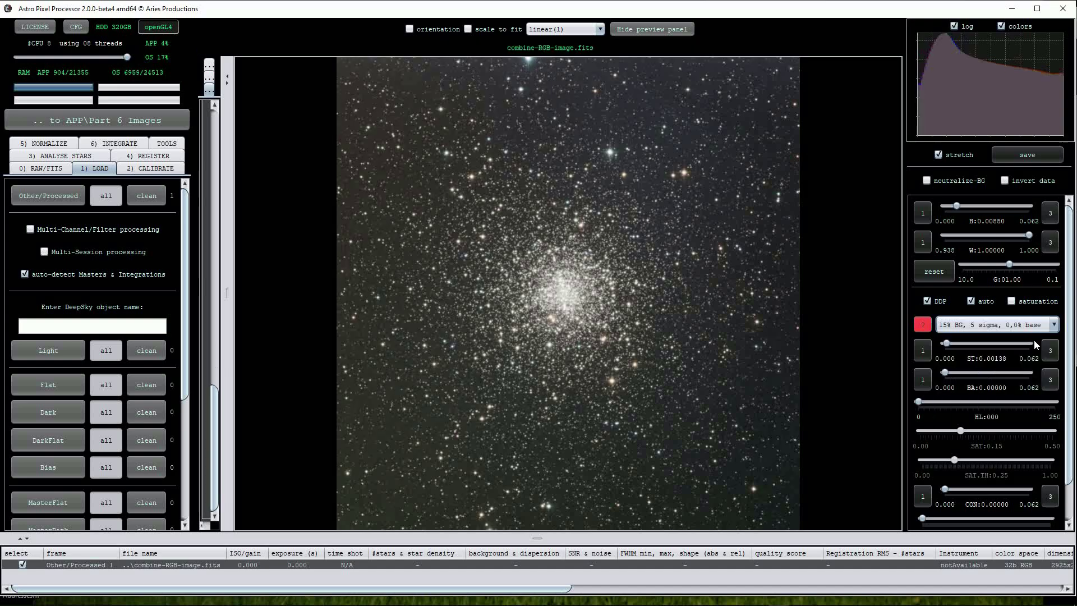
- Set the star cluster image's stretch preset to 10% BG, 3 sigma, 2,5% base
click(1054, 326)
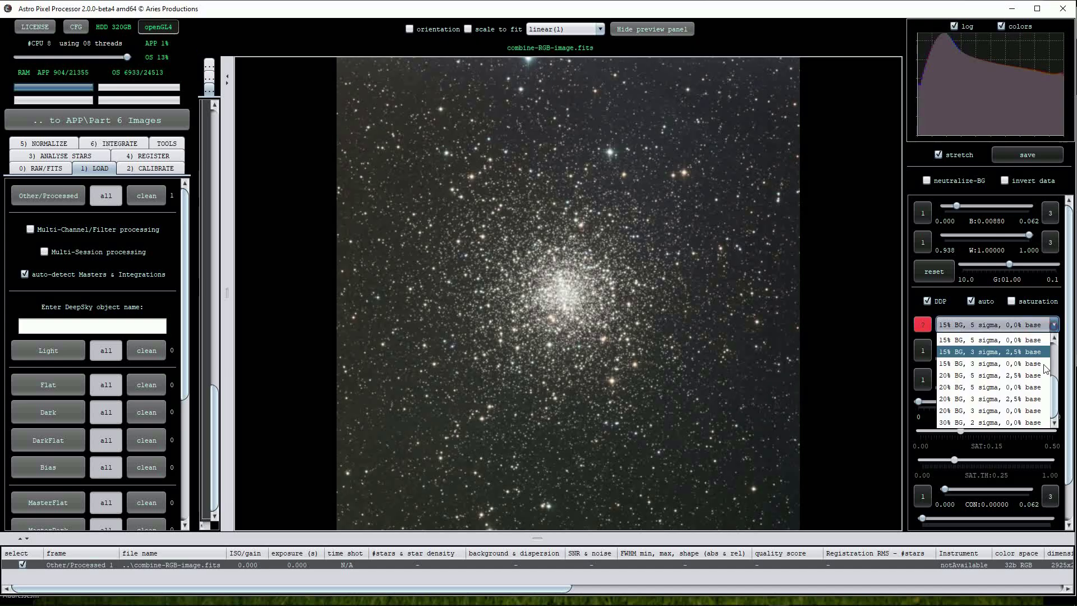
click(1010, 340)
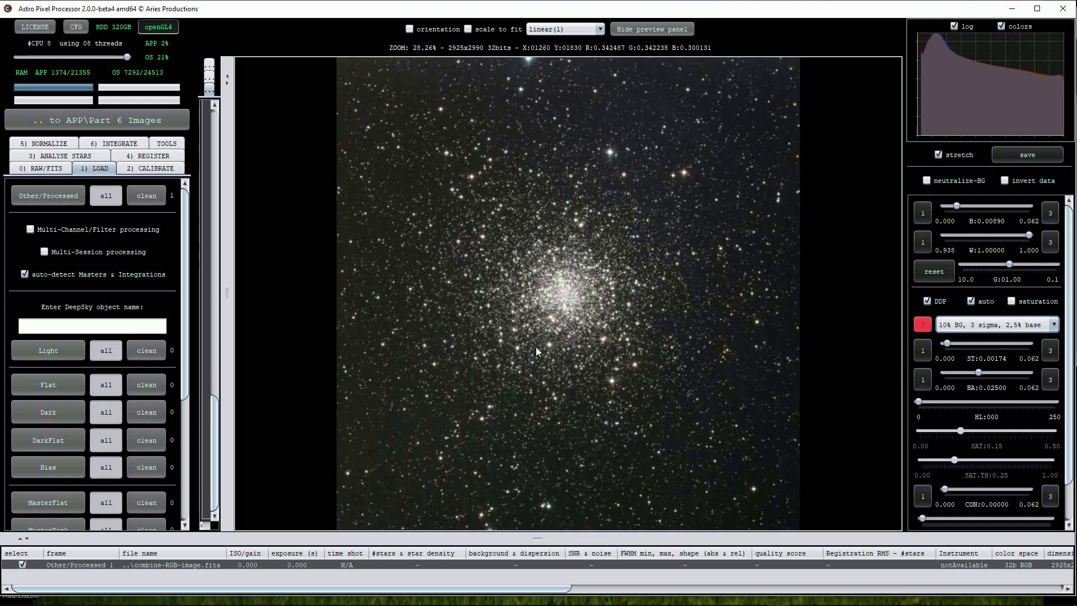
scroll(536, 347, down, 2)
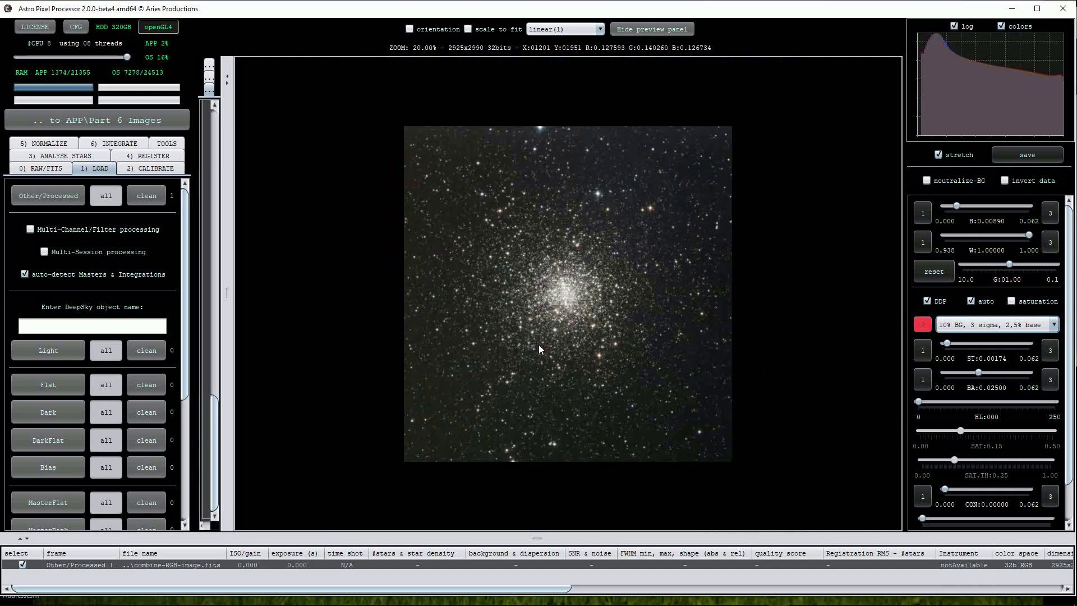
- Start star color calibration on the displayed star cluster image and choose to calibrate the background first
click(163, 143)
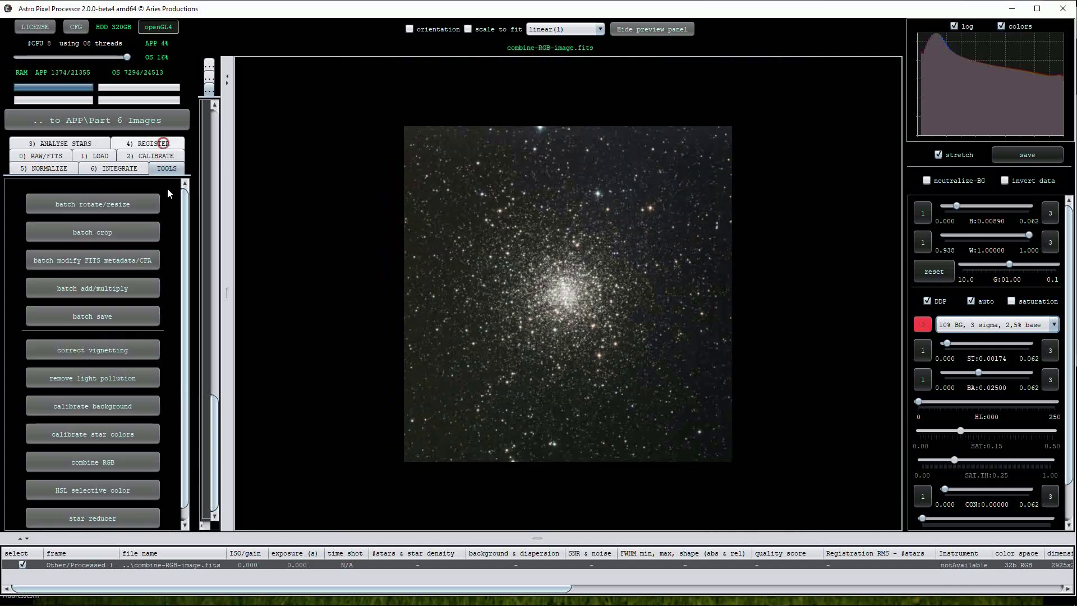
click(96, 434)
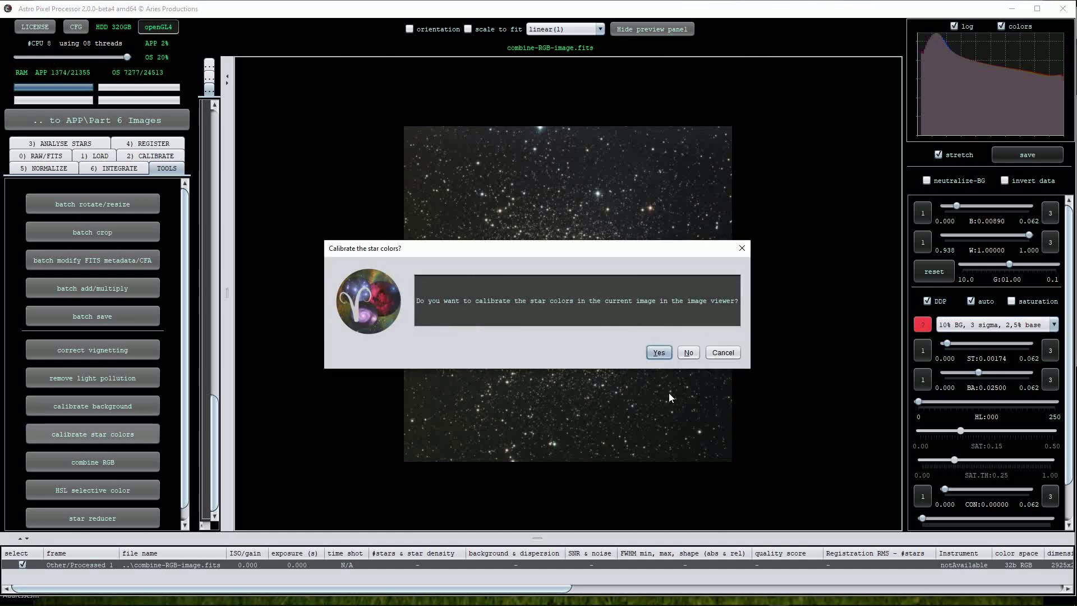
click(659, 353)
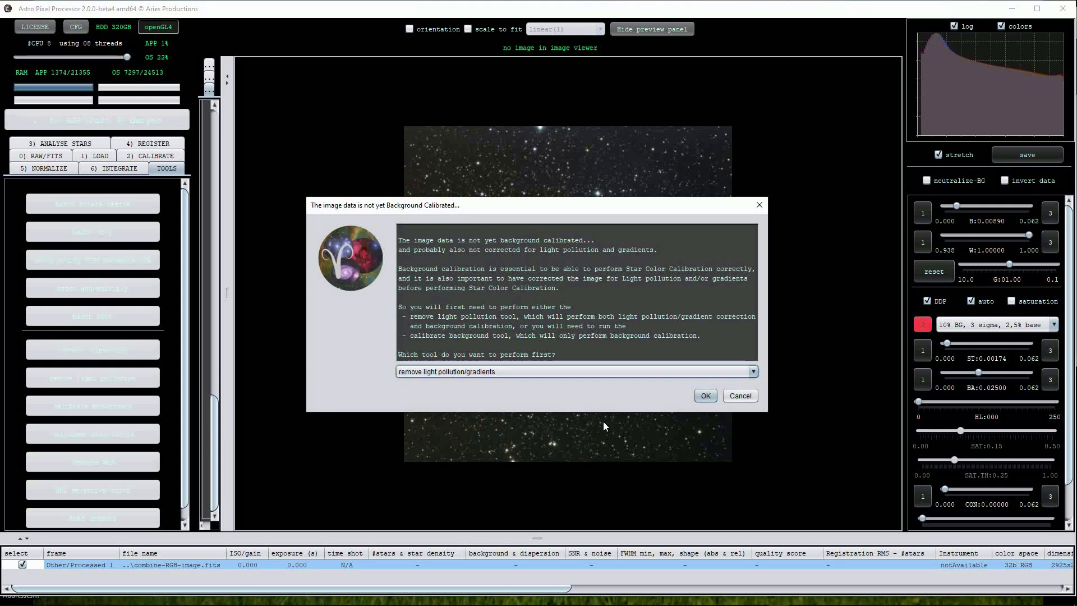
click(754, 371)
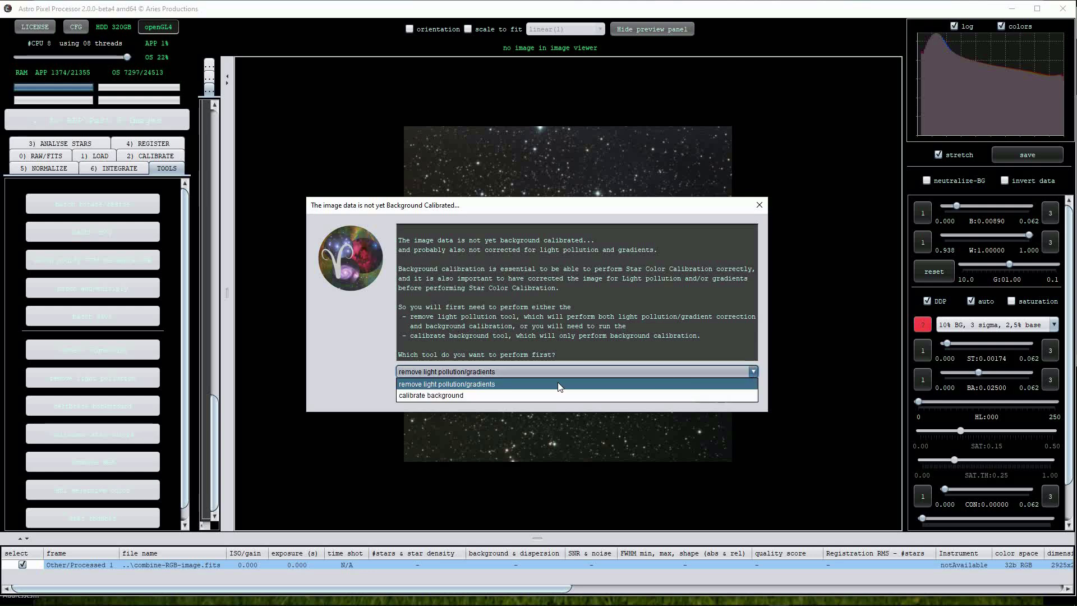
click(478, 396)
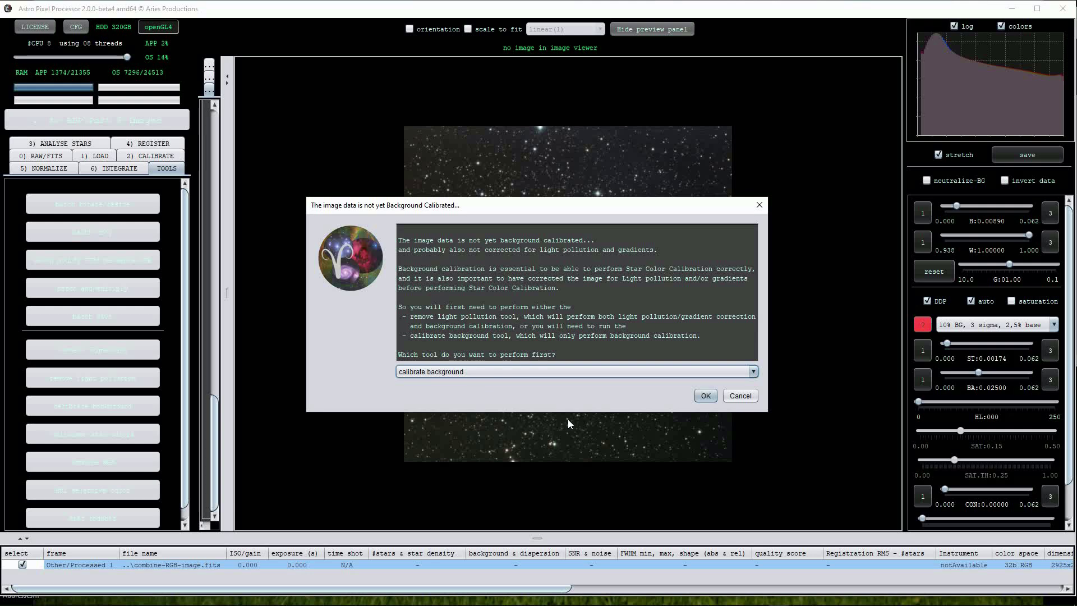
click(705, 395)
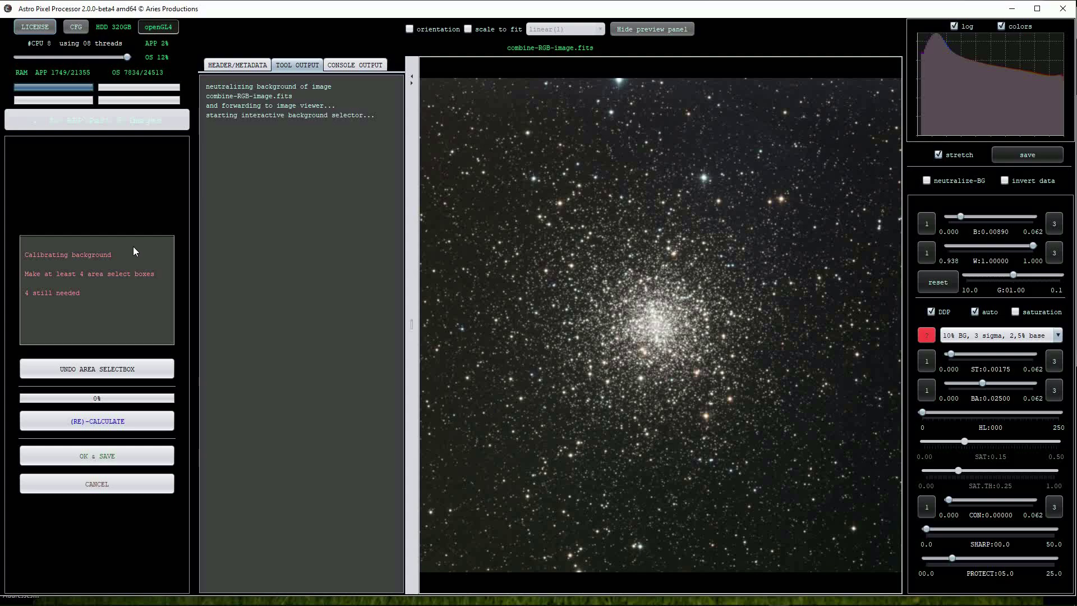
- Mark seven small background areas in dark, star-poor sky around the outer parts of the star cluster
scroll(574, 303, down, 1)
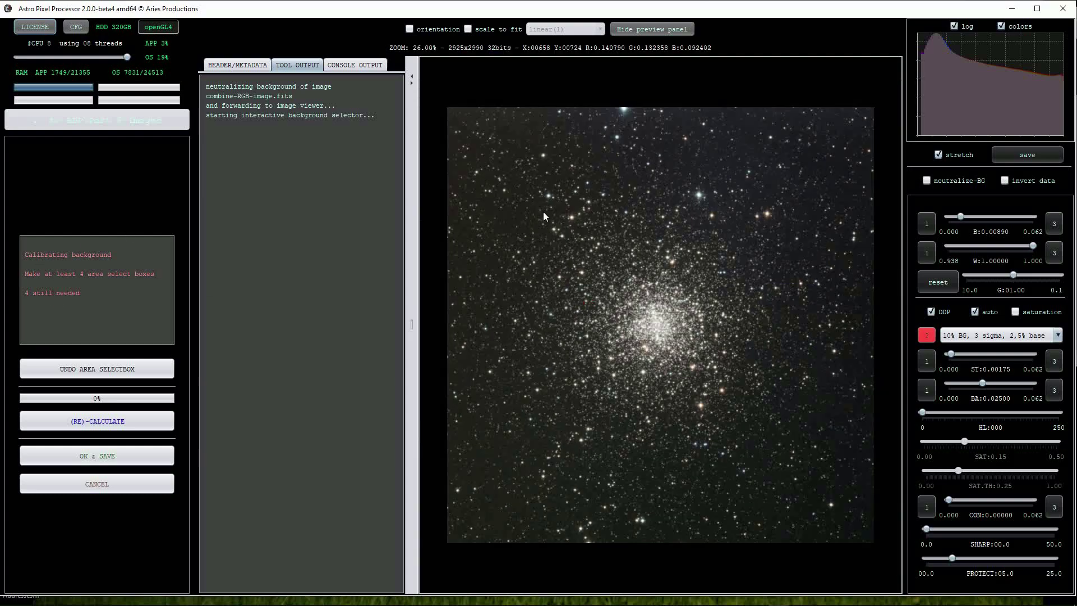
scroll(550, 193, up, 3)
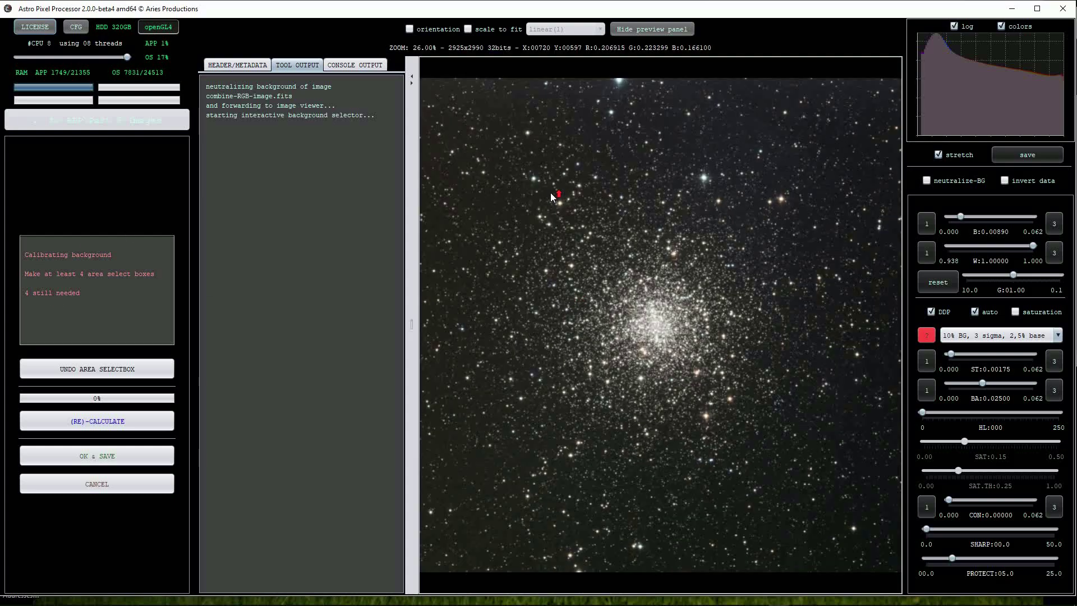
click(533, 165)
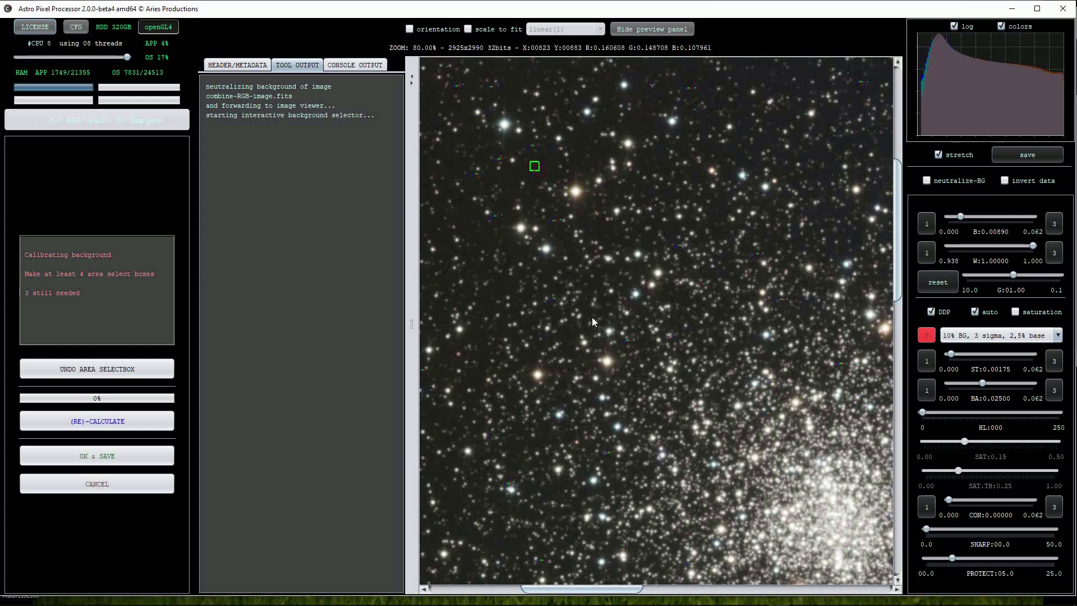
scroll(608, 354, down, 2)
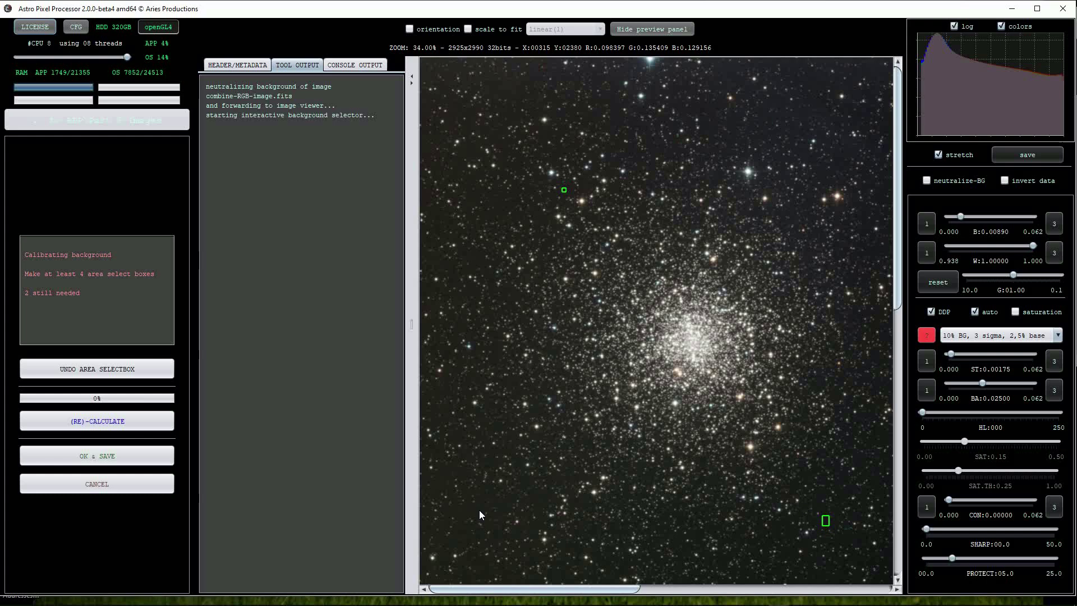
drag(483, 514, 473, 509)
drag(435, 421, 430, 416)
drag(436, 220, 442, 230)
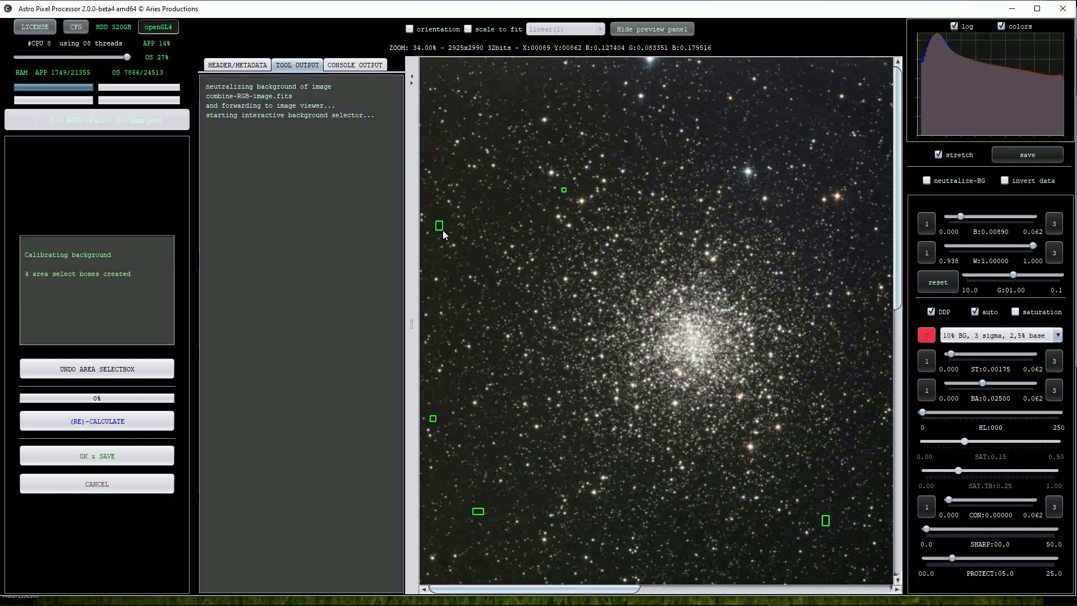
drag(701, 124, 711, 134)
drag(811, 74, 820, 85)
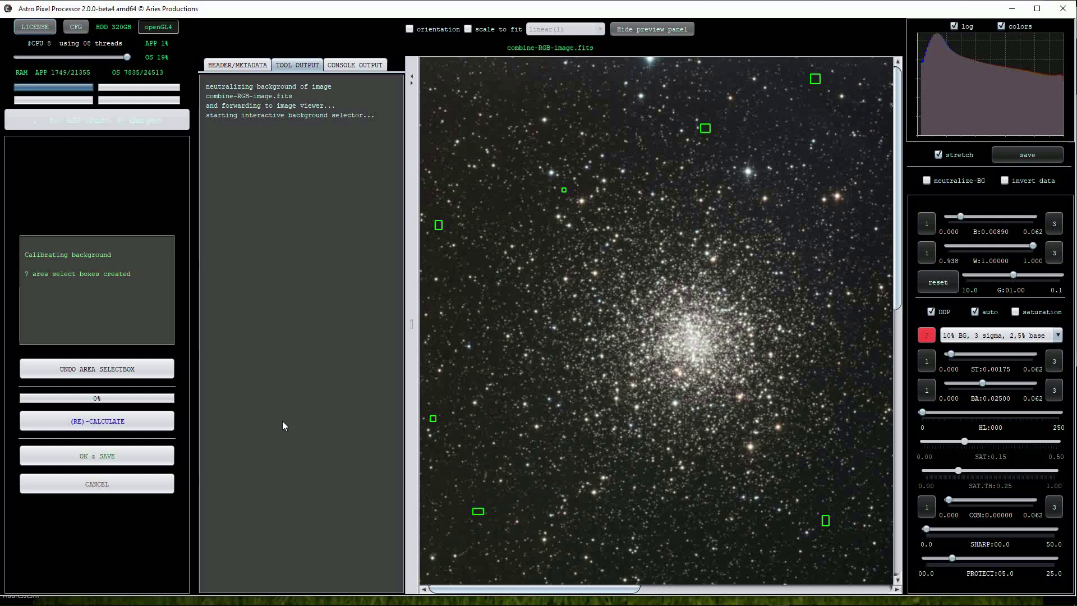
- Calculate the background calibration and save the result as combine-RGB-image-cbg in the Part 6 Images folder
click(128, 425)
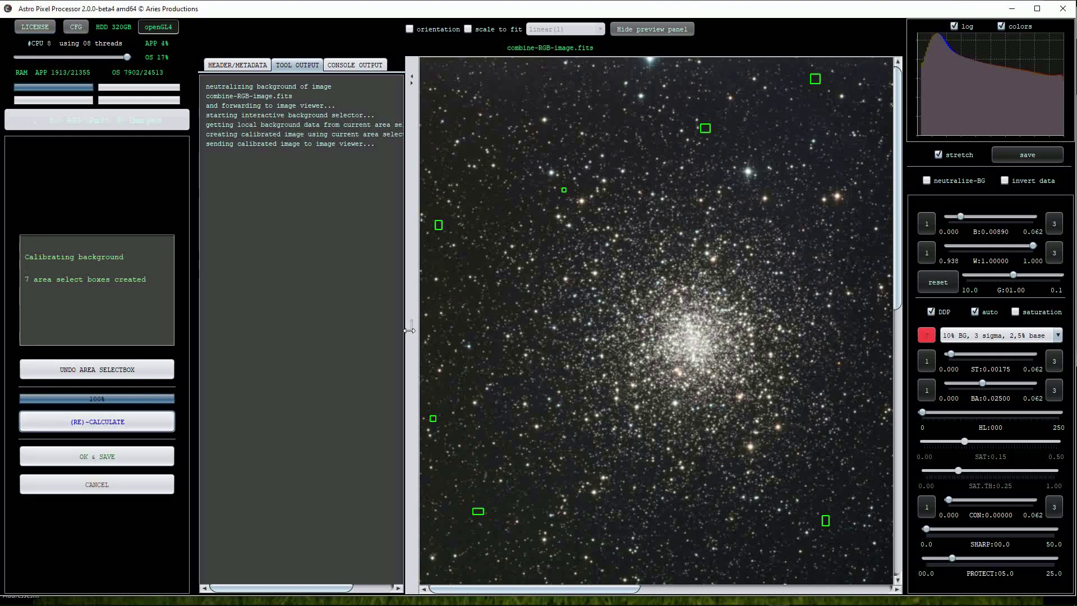
click(122, 454)
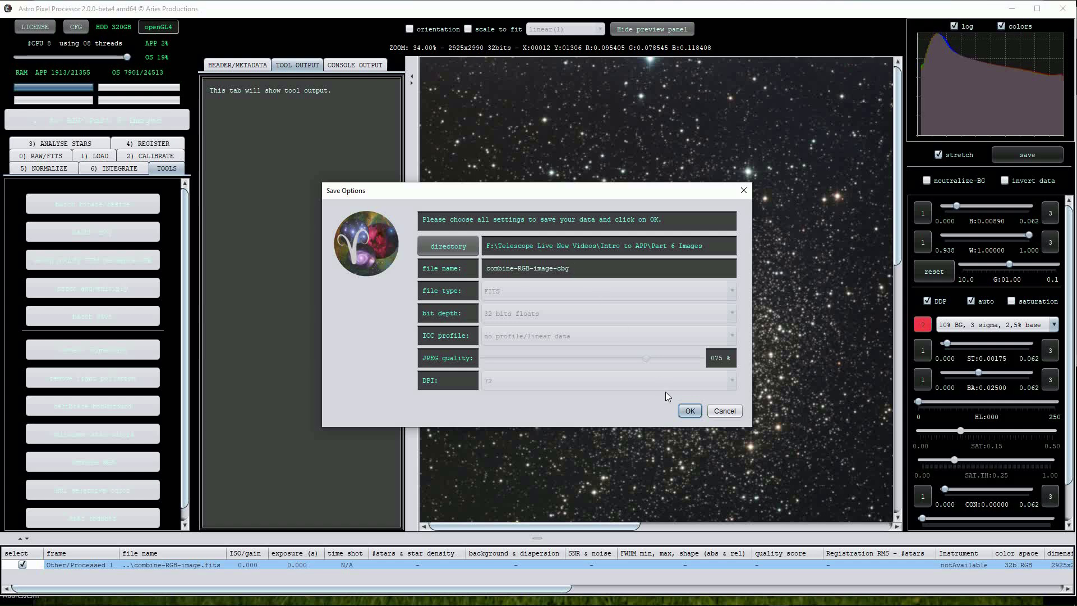
click(688, 411)
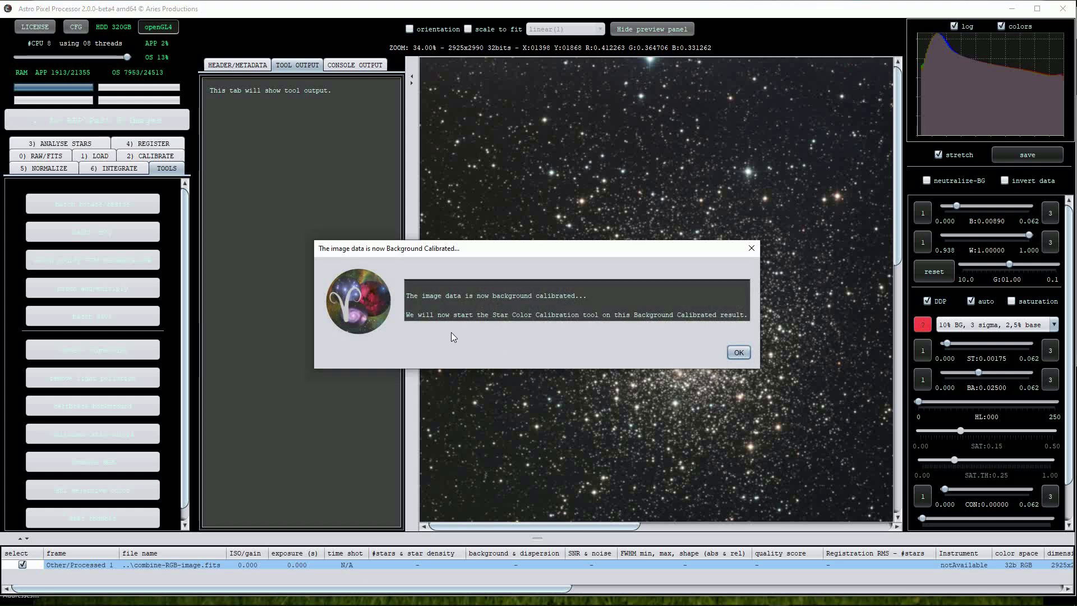
- Continue to star color calibration and enclose nearly the entire star cluster image in one area select box
click(738, 353)
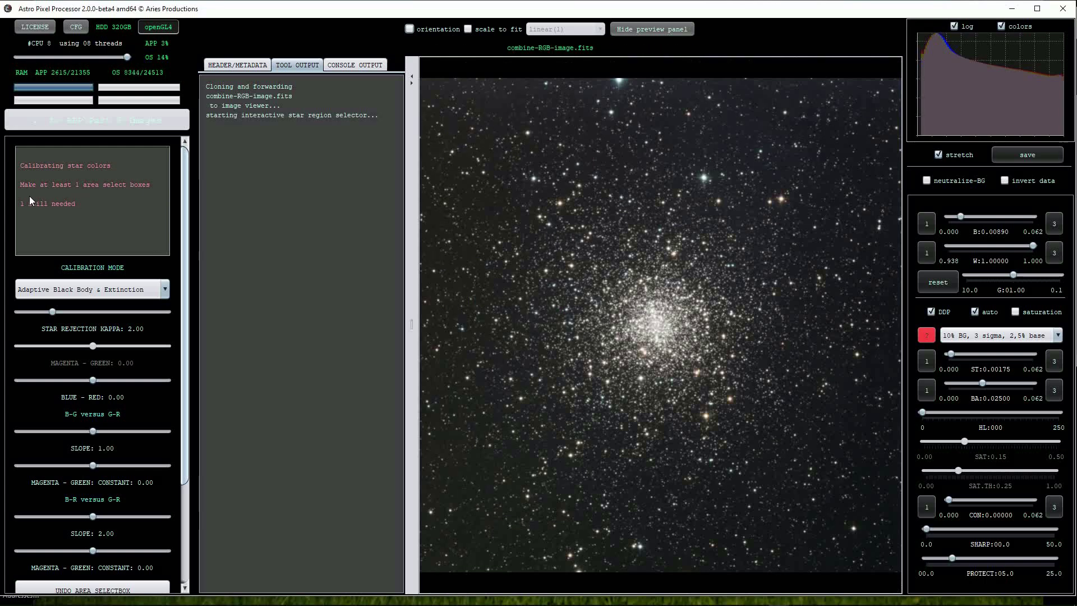
scroll(473, 160, down, 1)
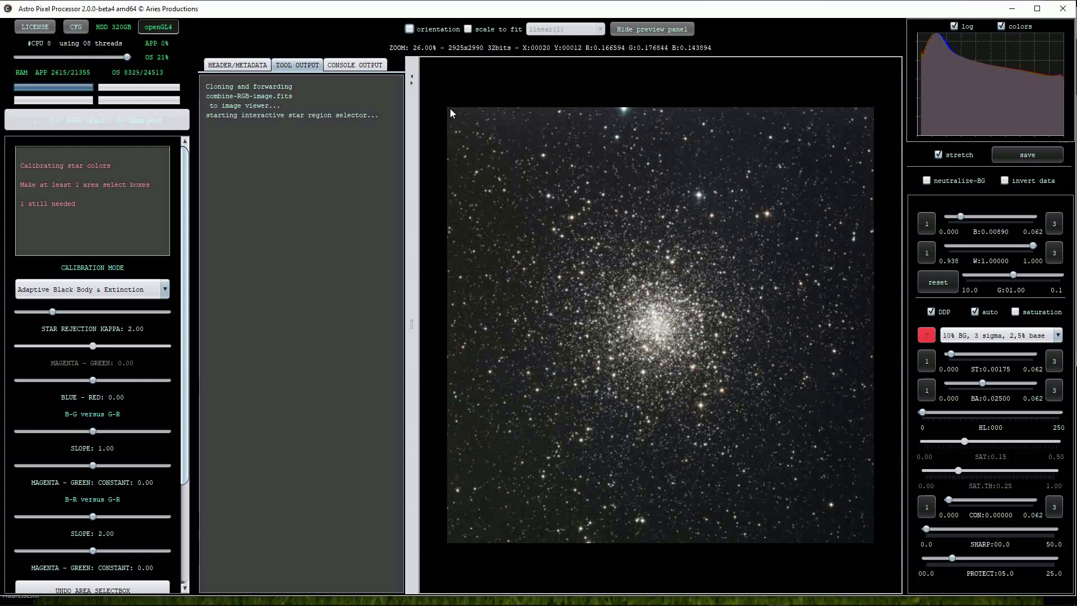
drag(450, 108, 870, 540)
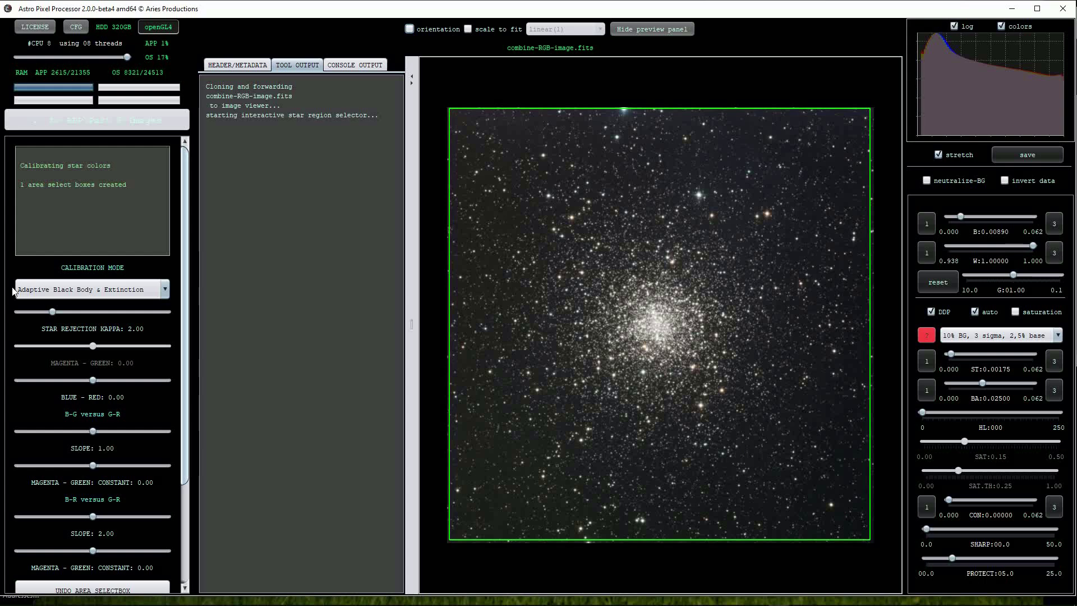
- Calculate the star color calibration with the Adaptive Black Body & Extinction mode
click(161, 290)
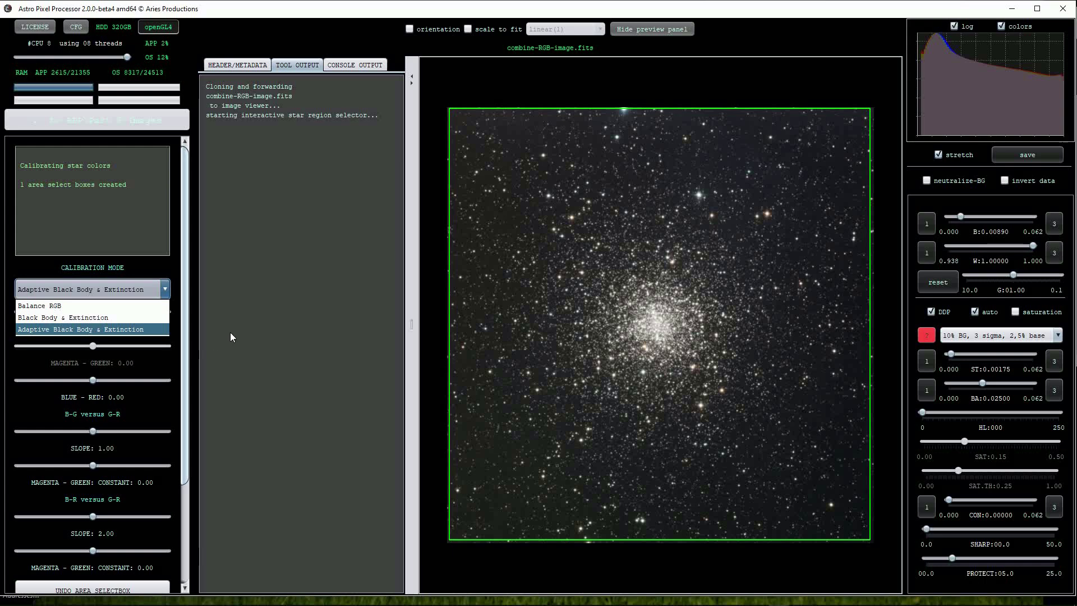
click(166, 271)
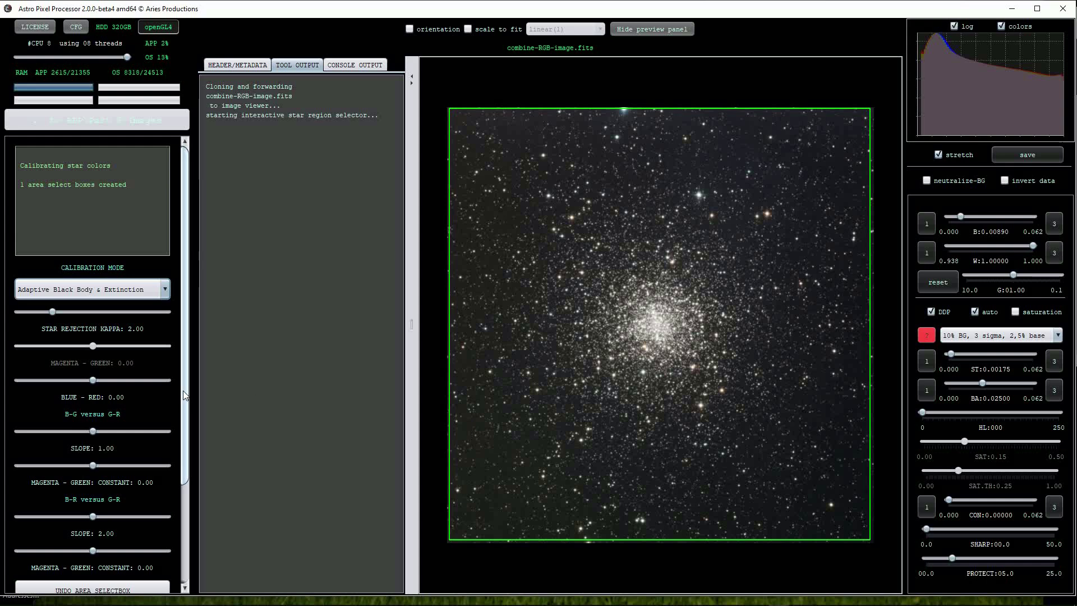
drag(185, 389, 184, 511)
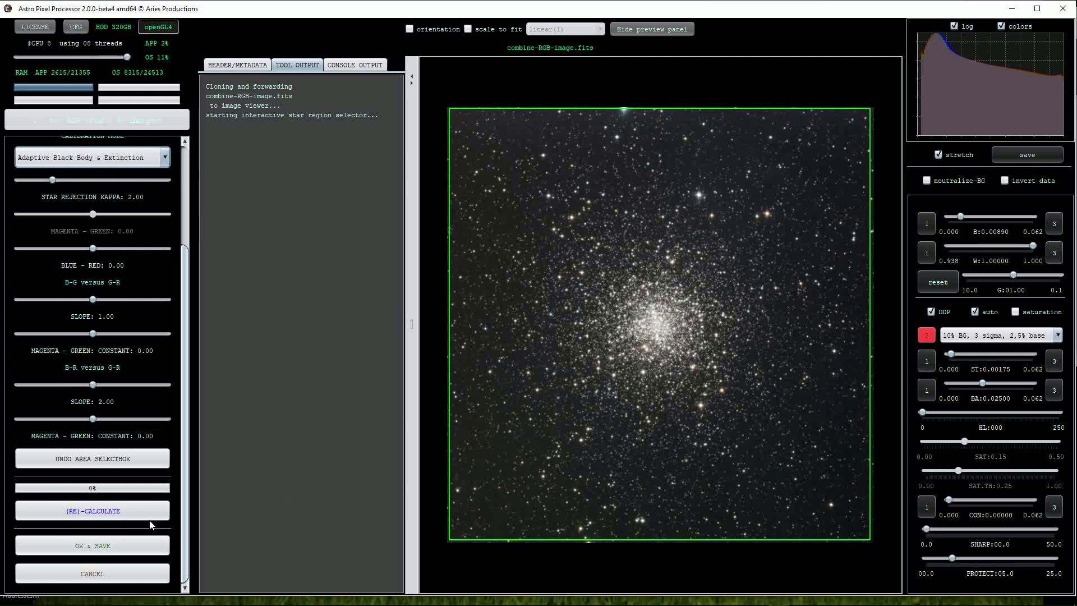
click(98, 511)
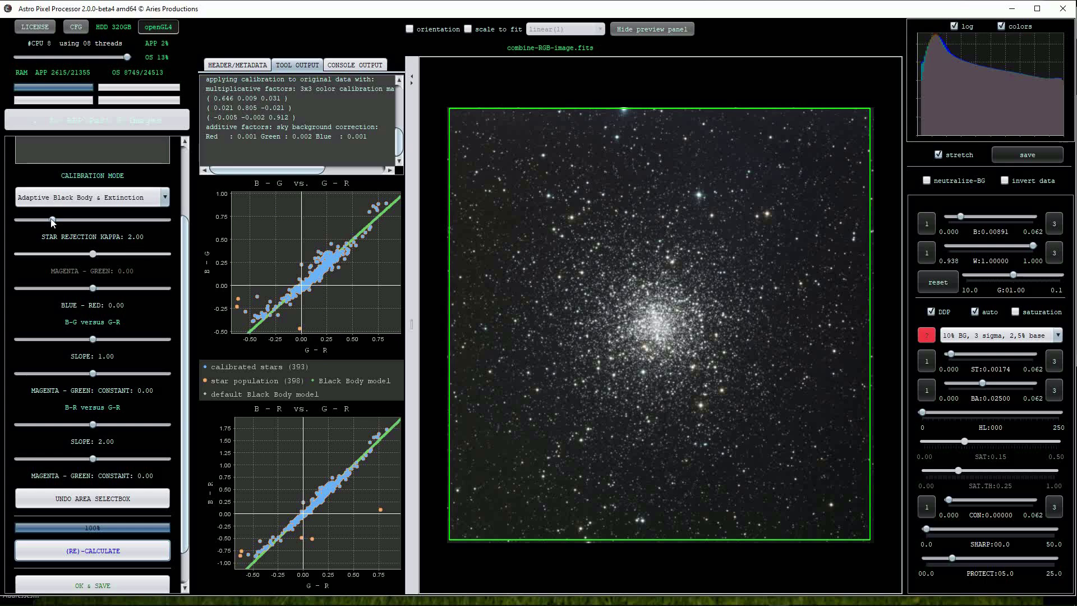
- Set the star rejection kappa to 3.04 and recalculate the star color calibration
drag(52, 222, 72, 222)
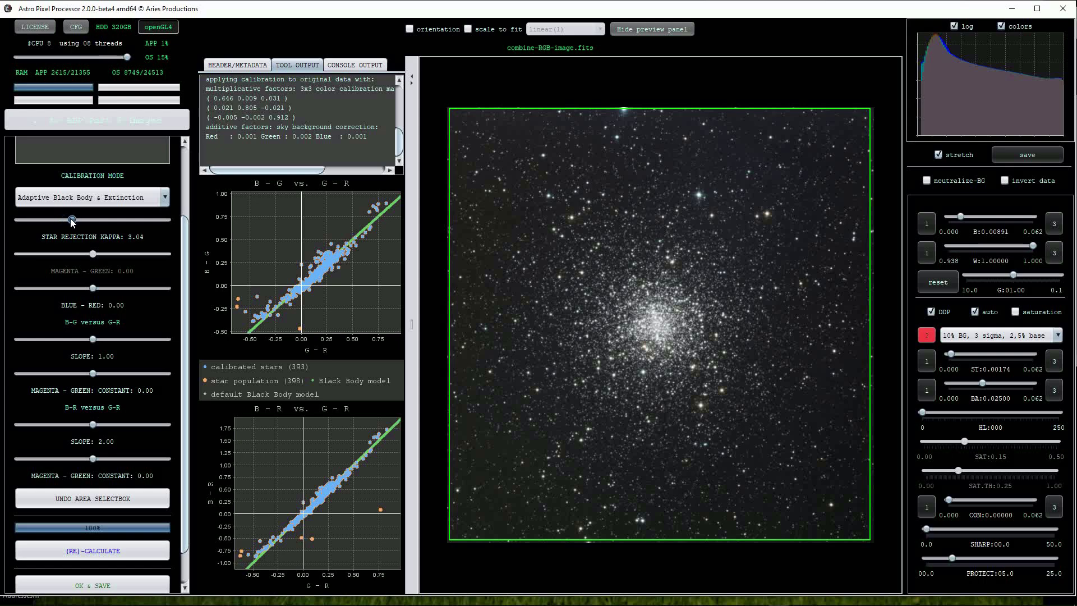
click(115, 550)
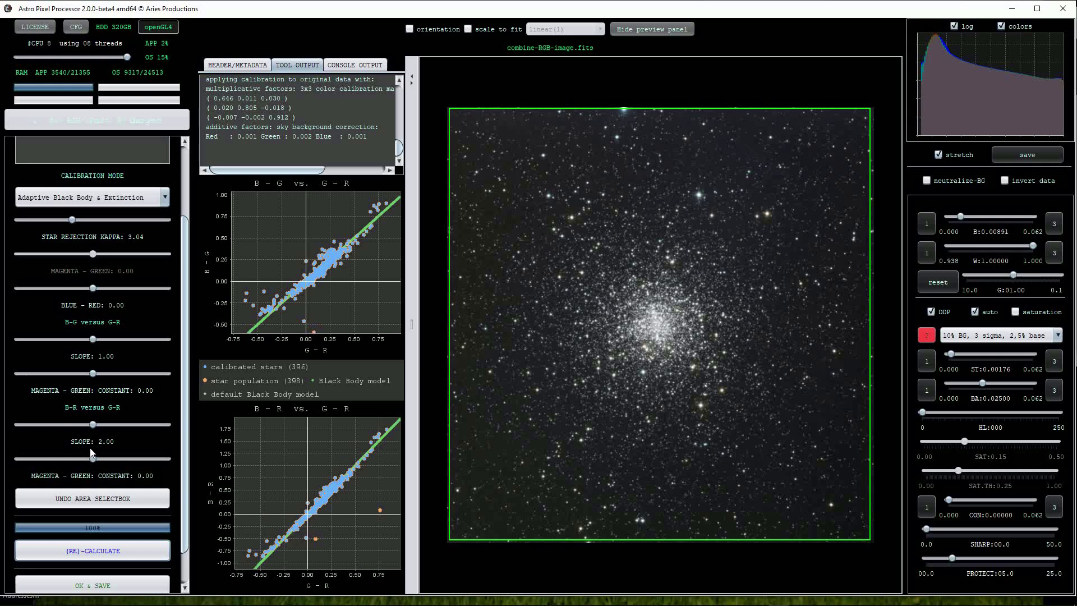
- Set the B-G versus G-R slope to 1.08 and the B-R versus G-R slope to 2.14, and recalculate the calibration
click(93, 339)
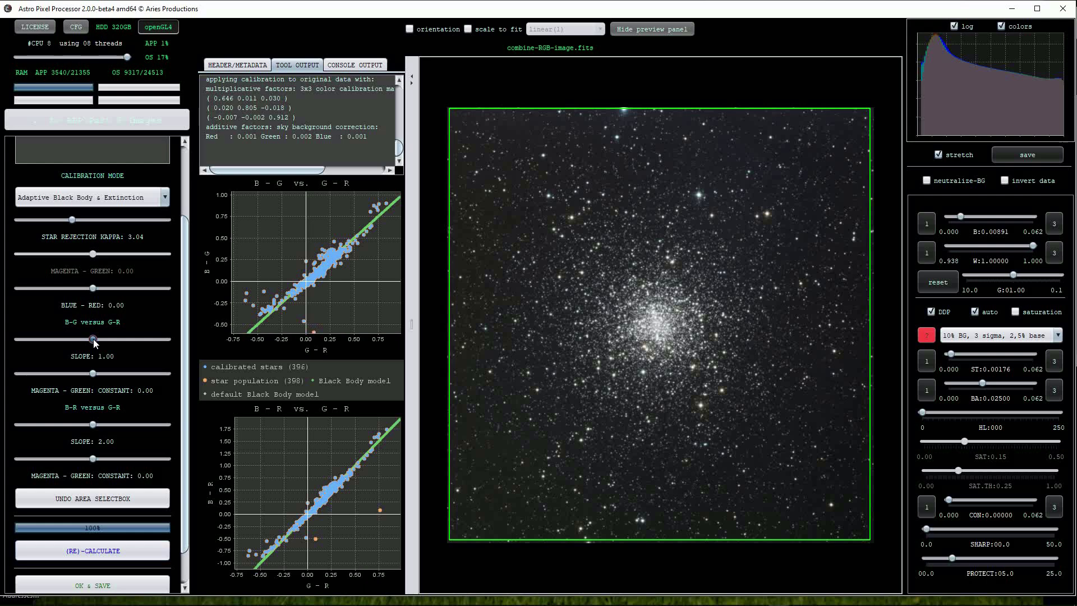
drag(93, 340, 99, 340)
drag(94, 426, 104, 430)
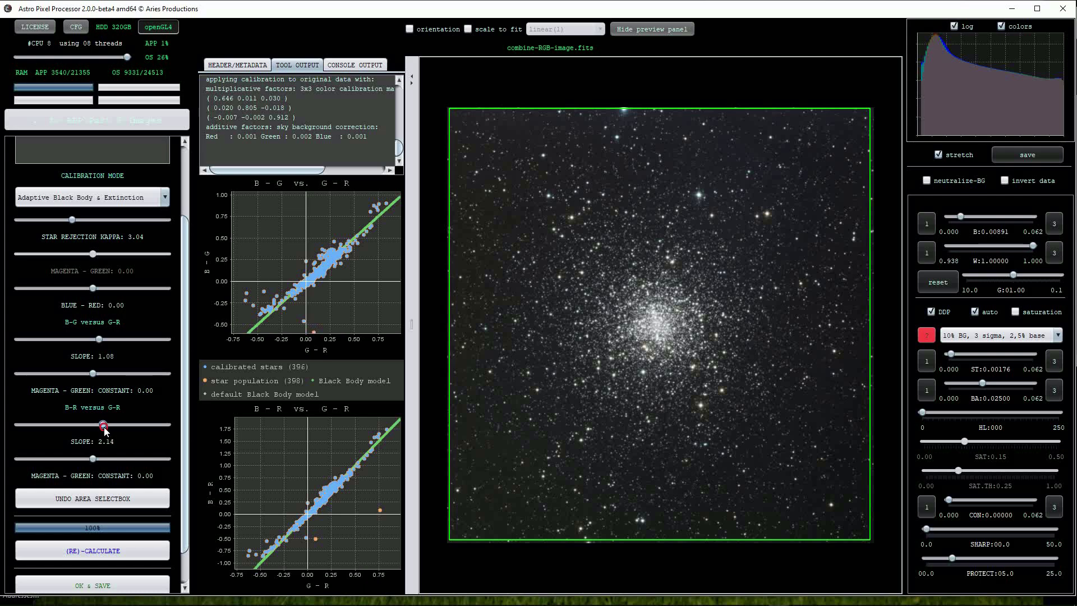
click(108, 553)
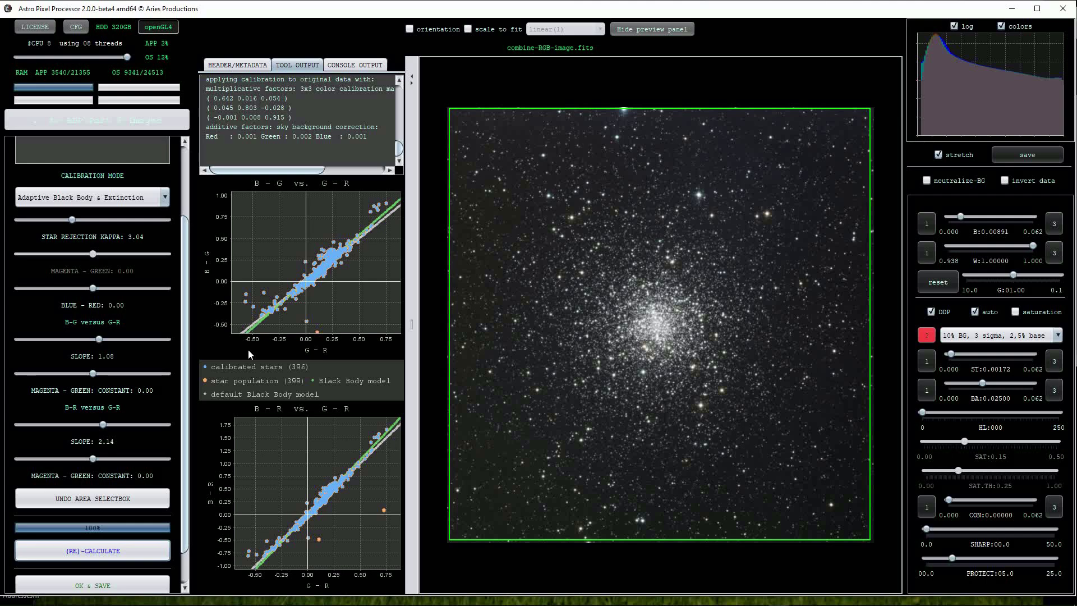
- Accept the star color calibration and save it as combine-RGB-image-cbg-csc in the Part 6 Images folder
scroll(166, 458, down, 1)
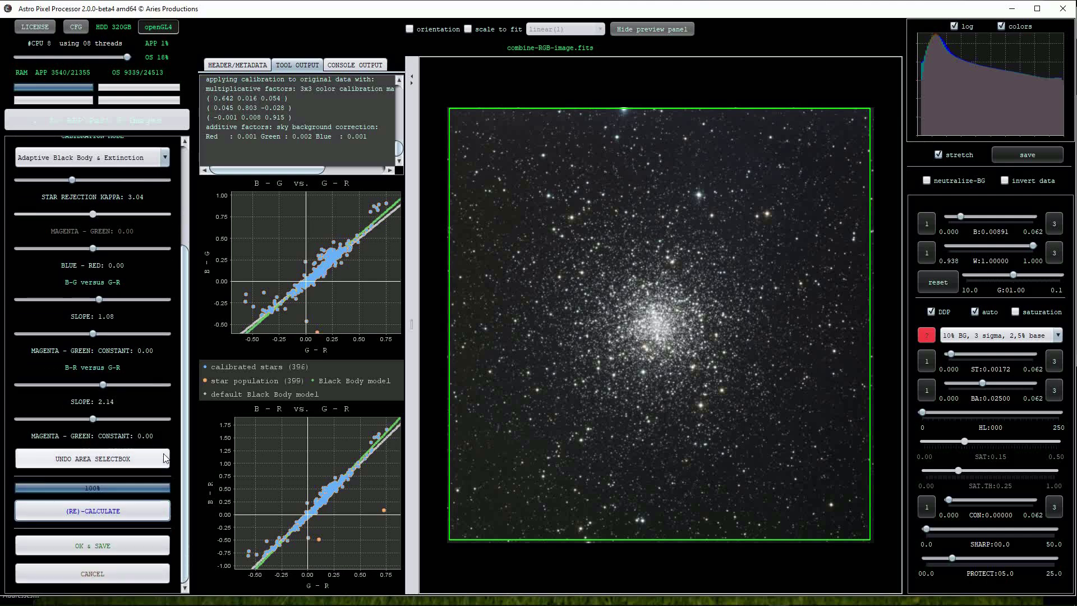
click(126, 545)
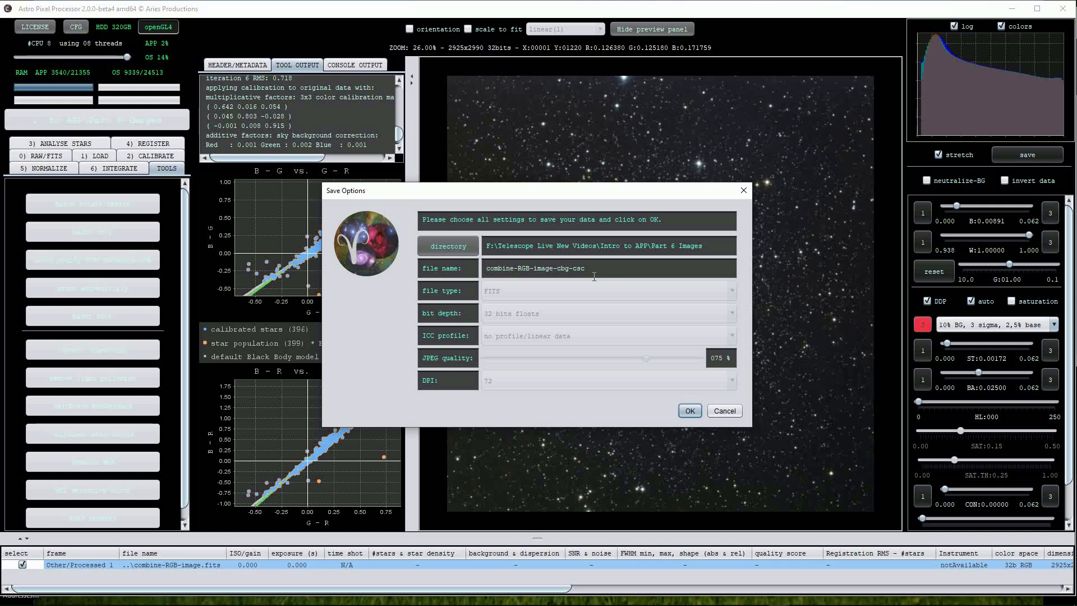
click(693, 412)
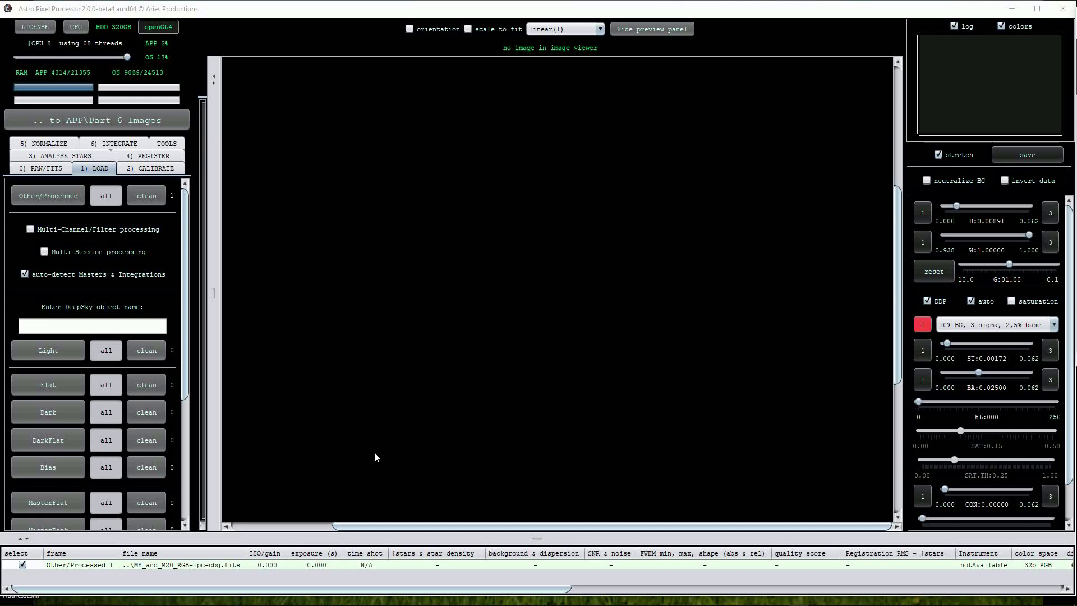
- Display M8_and_M20_RGB-lpc-cbg.fits, start star color calibration on it, and enlarge the image viewer area
double_click(147, 565)
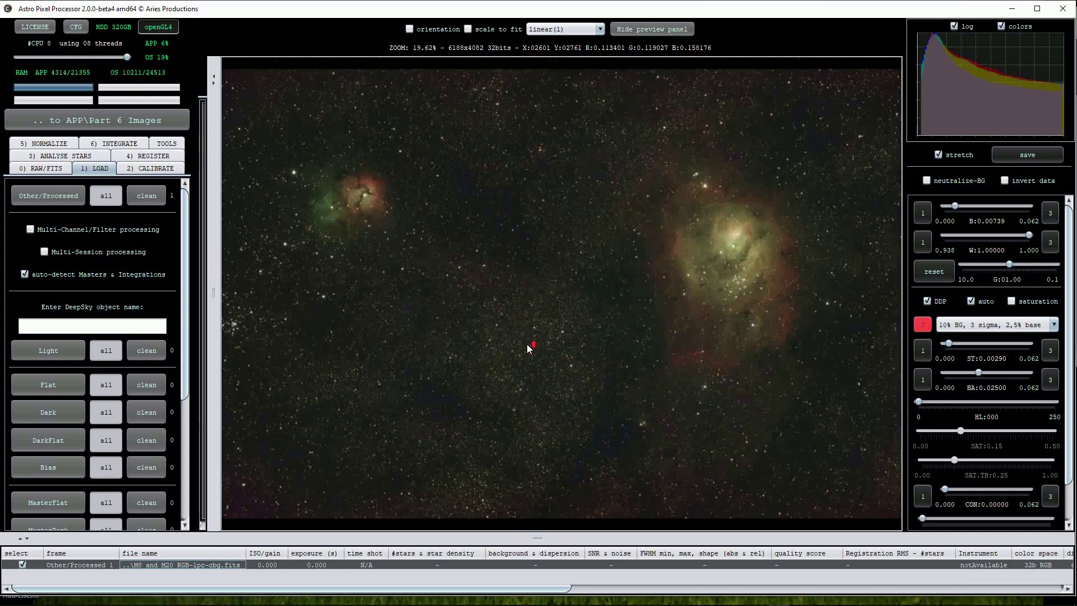
click(166, 144)
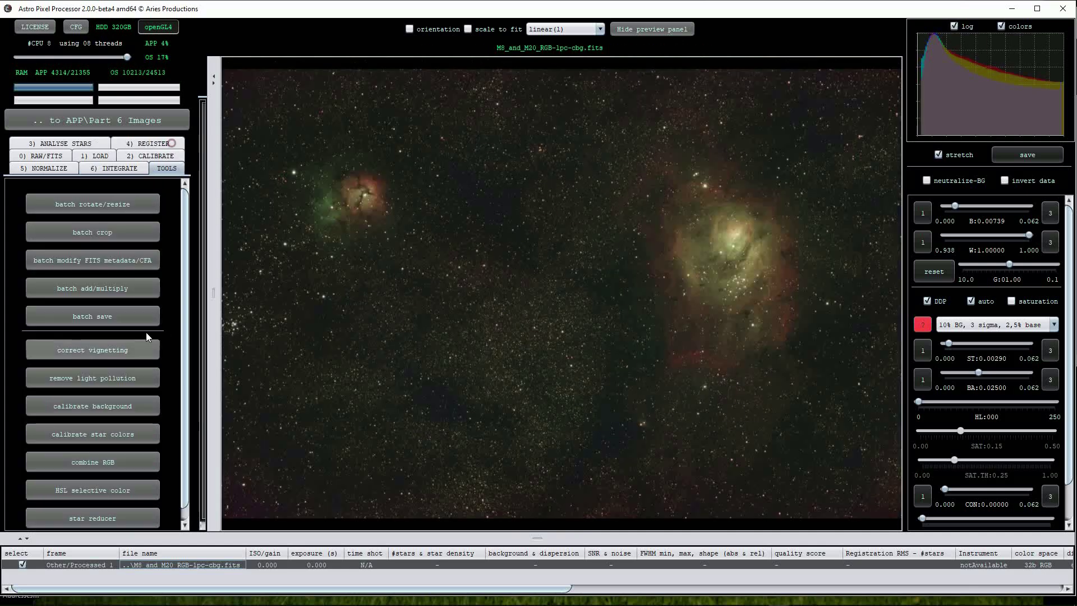
click(93, 435)
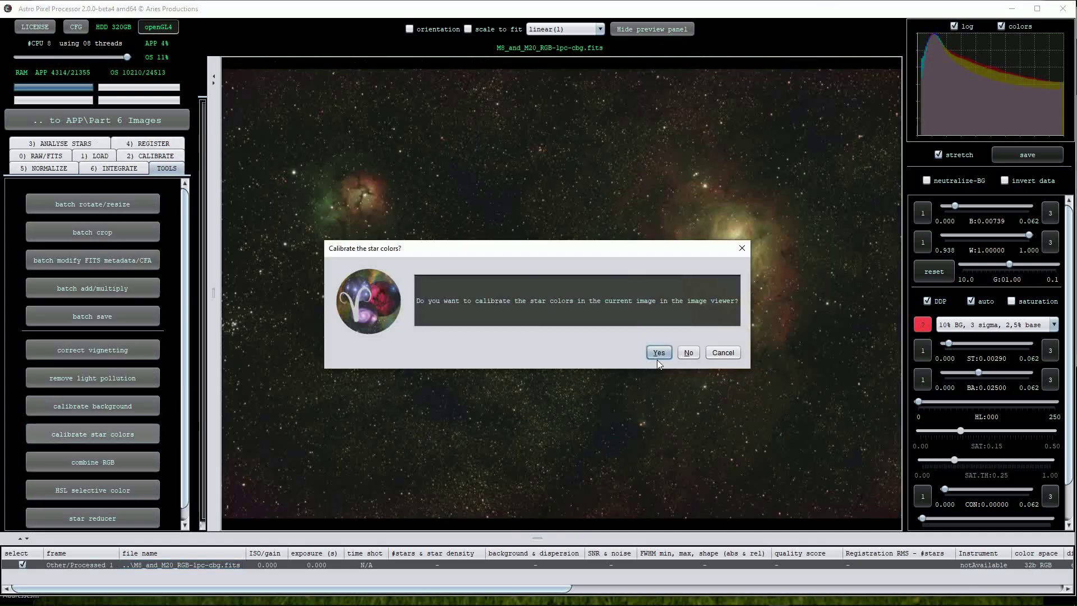
click(657, 356)
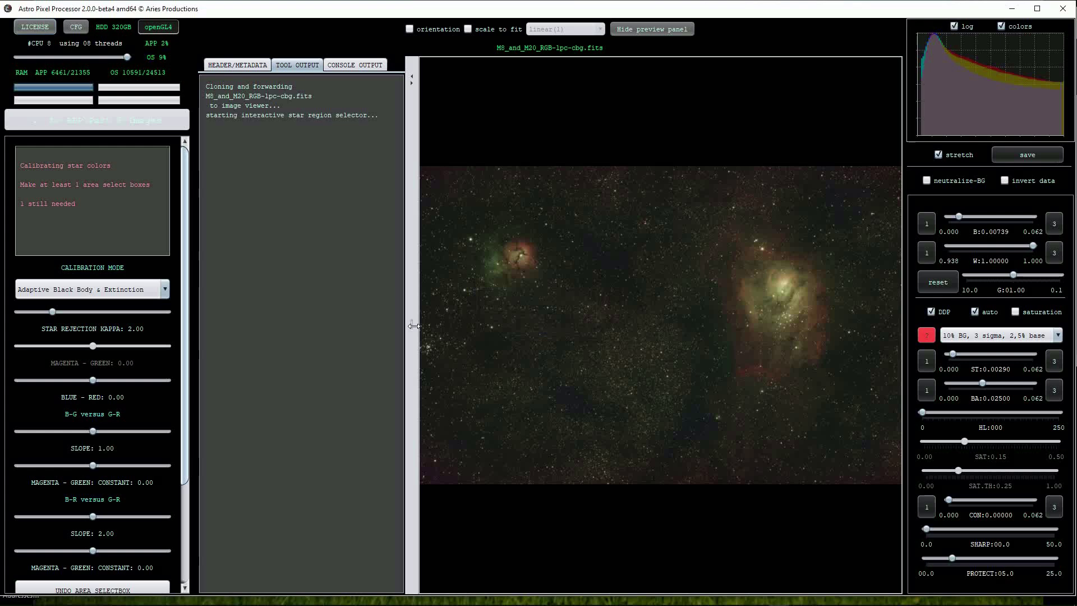
drag(412, 328, 224, 331)
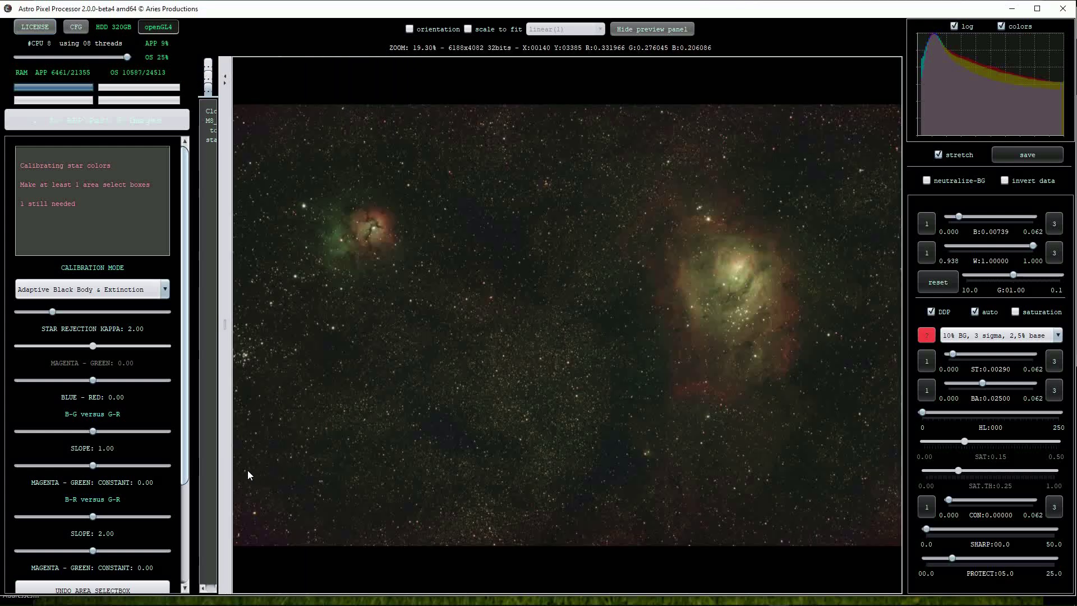
- Mark eight star-field areas around the two nebulae with area select boxes and calculate the star color calibration
drag(250, 463, 341, 531)
drag(437, 456, 549, 532)
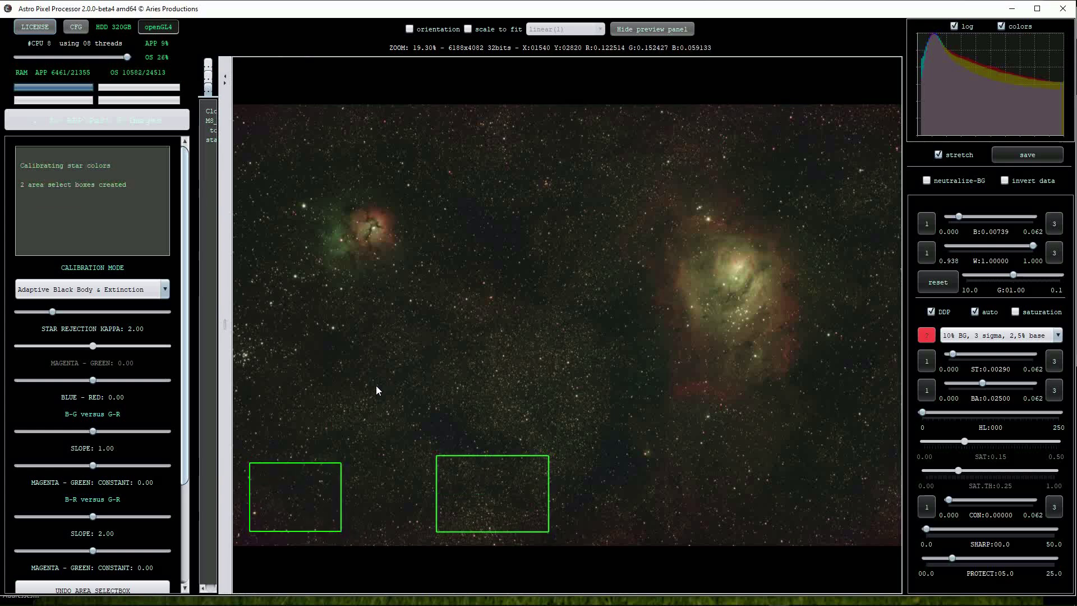
drag(358, 386, 447, 434)
drag(495, 325, 576, 378)
drag(303, 141, 328, 152)
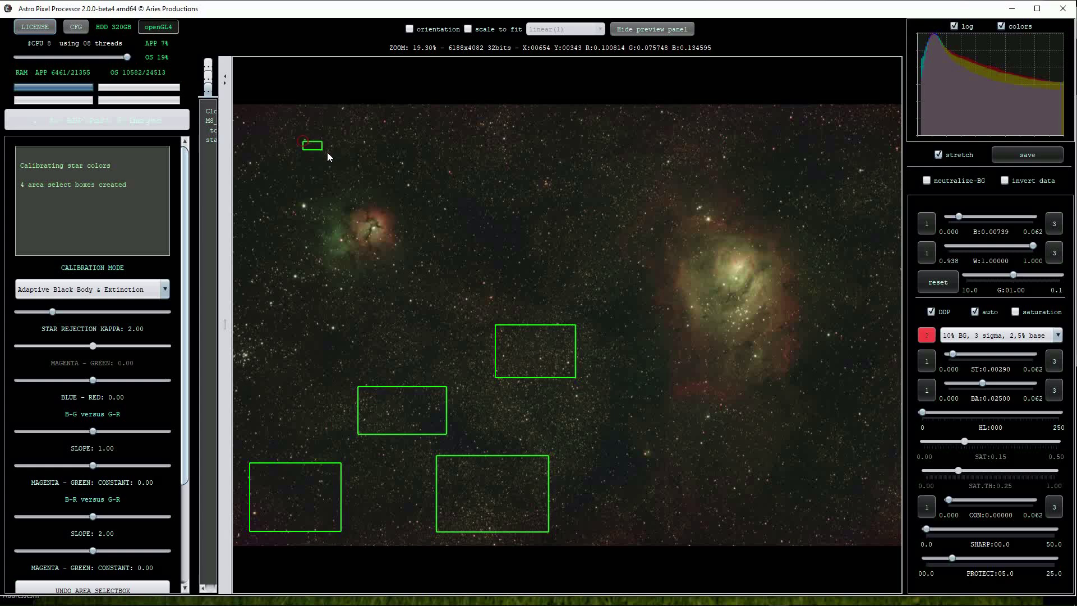
drag(423, 123, 527, 179)
drag(797, 128, 860, 179)
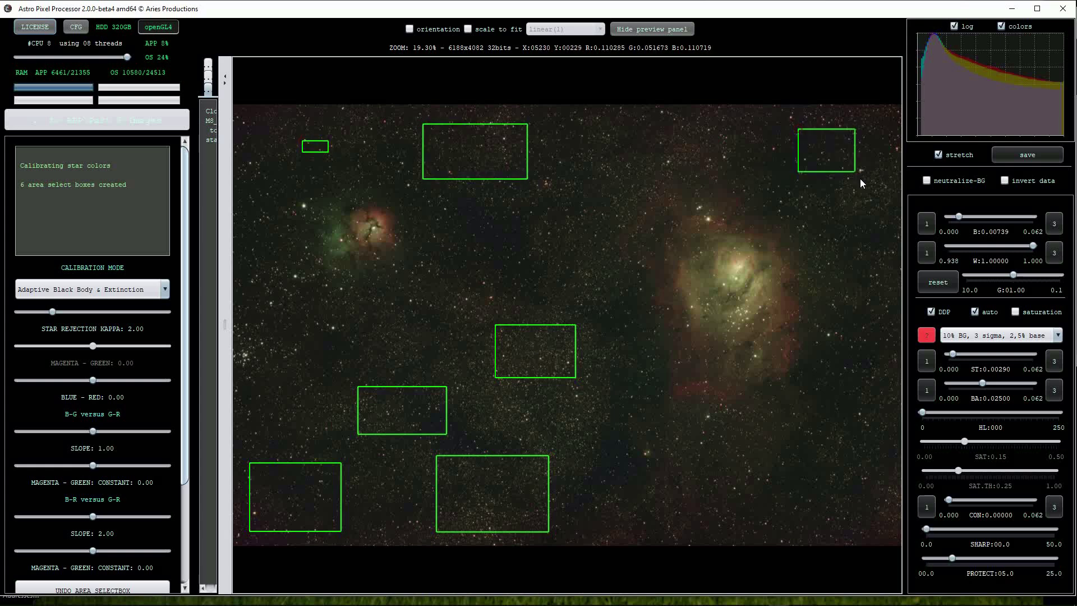
drag(821, 454, 881, 512)
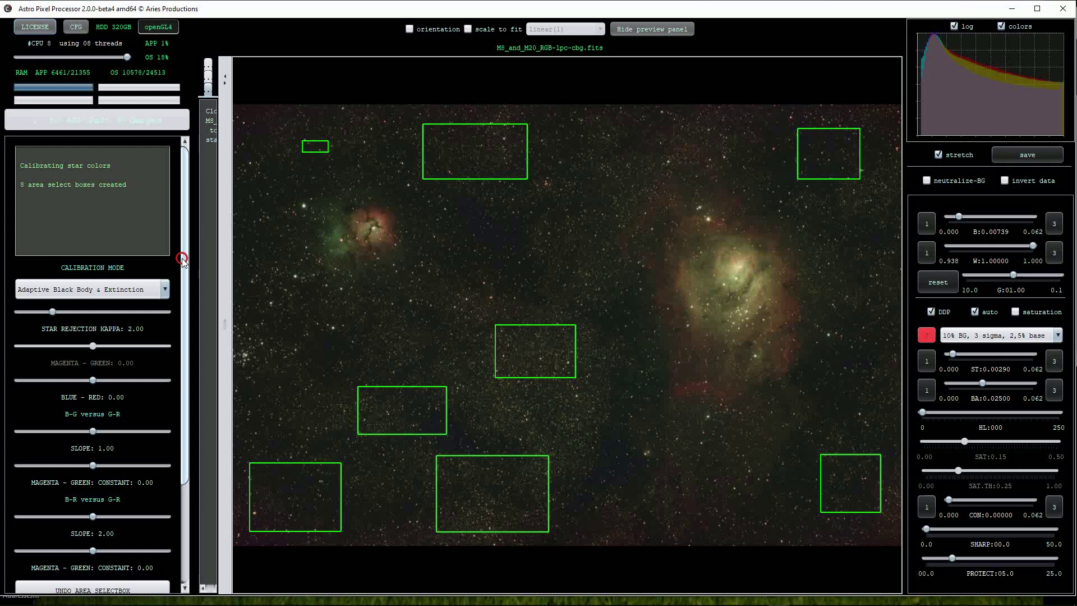
drag(181, 258, 202, 359)
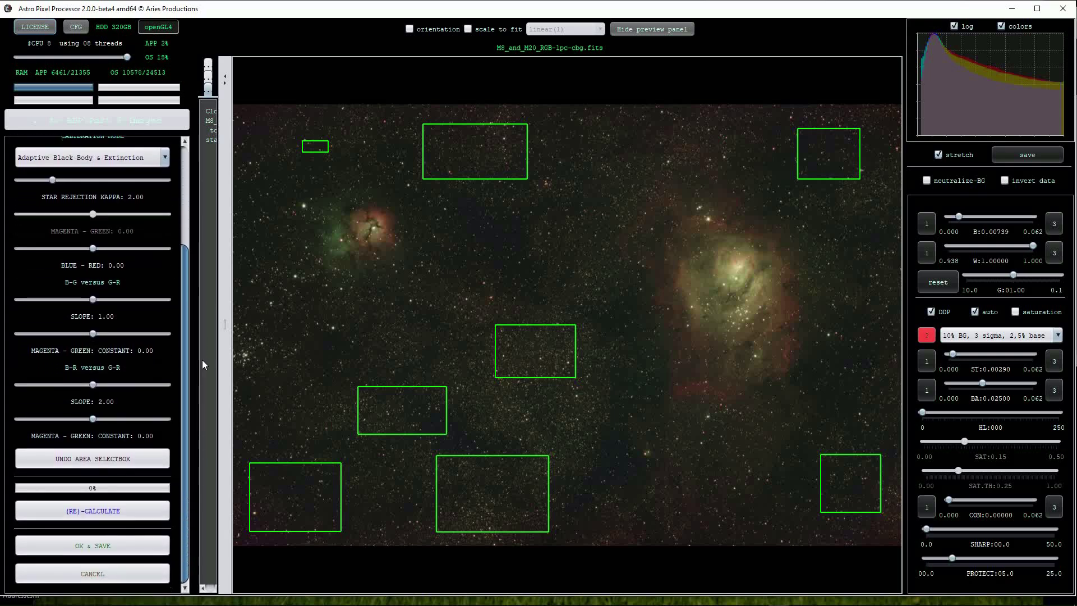
click(103, 511)
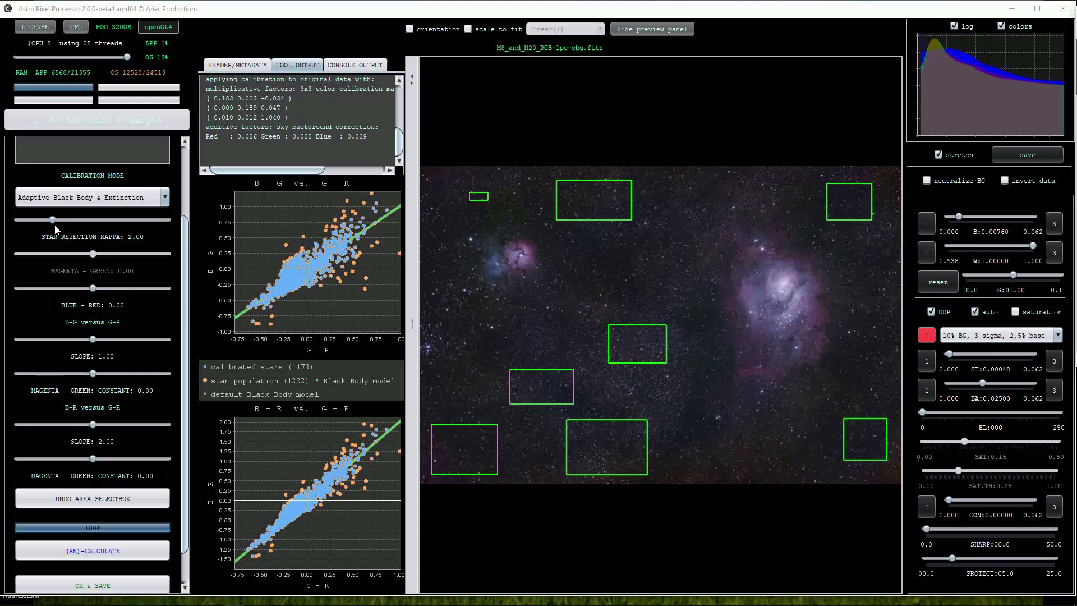
- Set the star rejection kappa to 4.04 and recalculate the star color calibration
drag(51, 220, 91, 220)
click(109, 552)
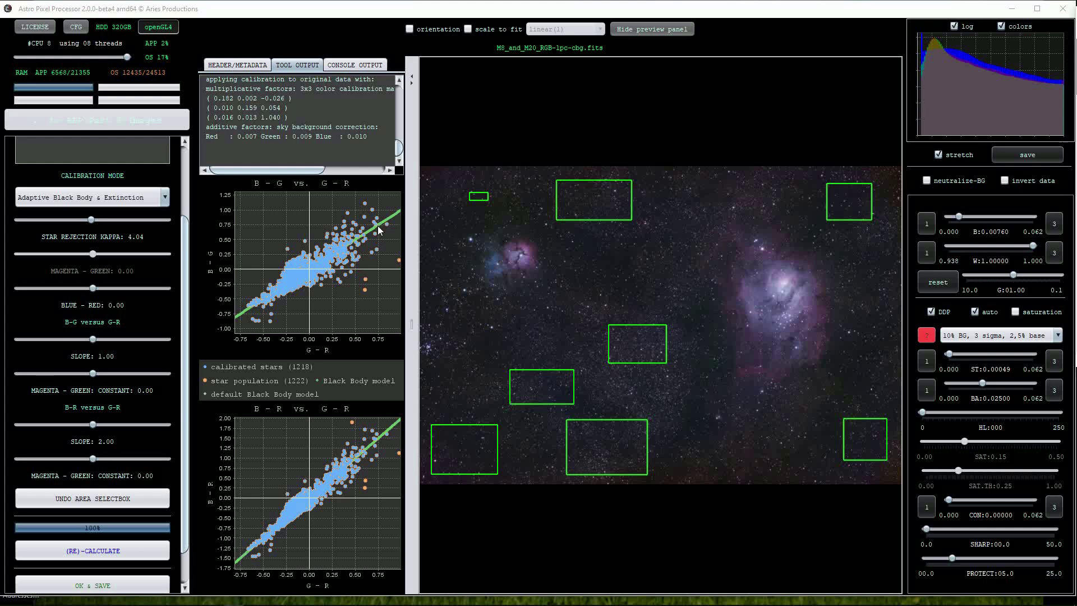
- Try the Balance RGB calibration mode, raise the star rejection kappa to 5.01, and recalculate the star colors
click(164, 197)
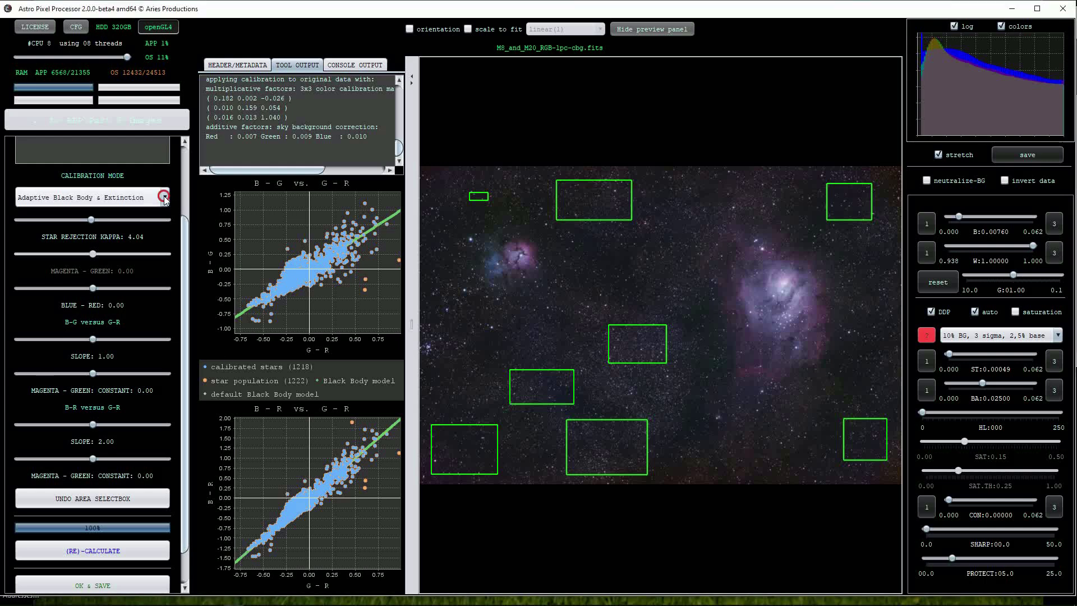
click(56, 216)
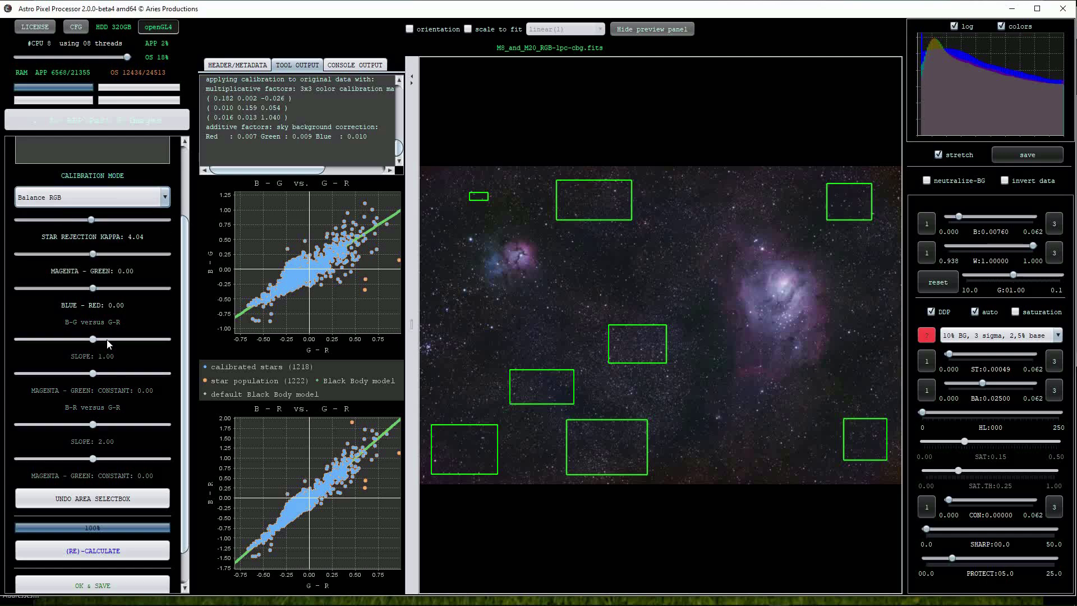
click(93, 550)
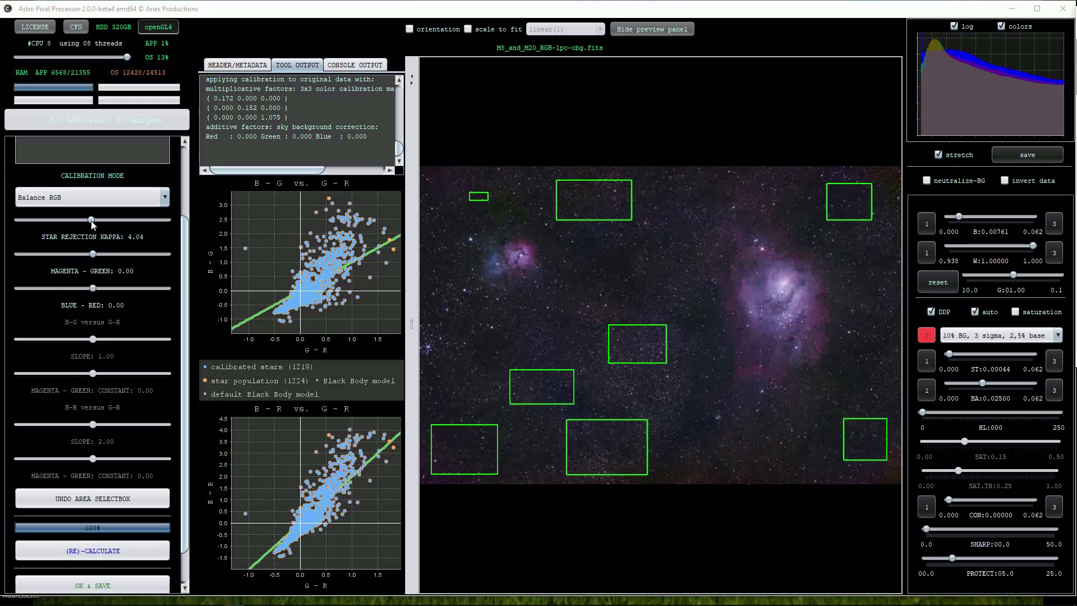
drag(92, 221, 110, 221)
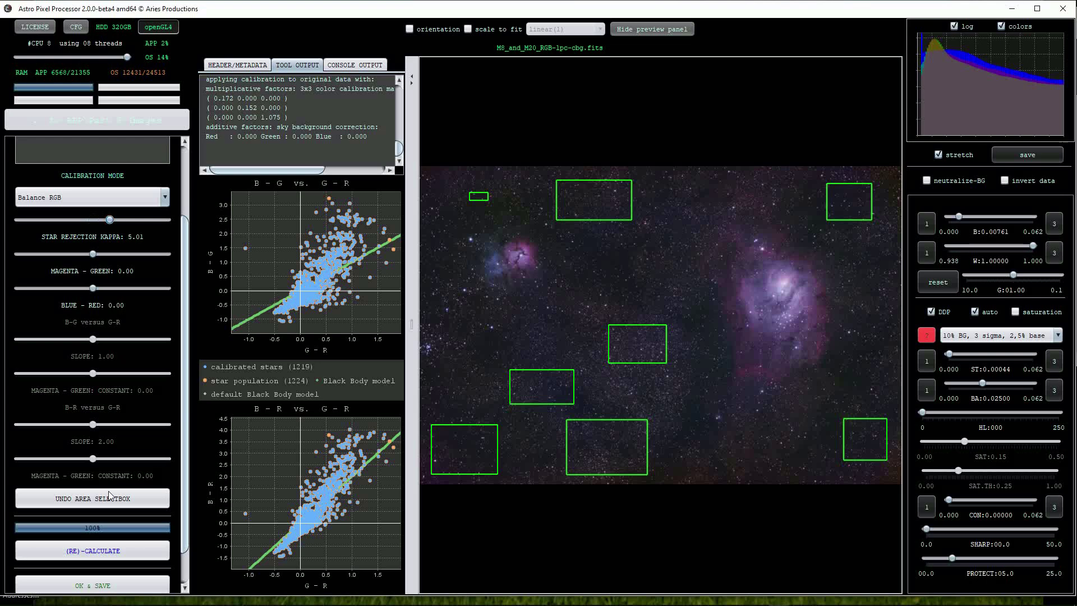
click(107, 552)
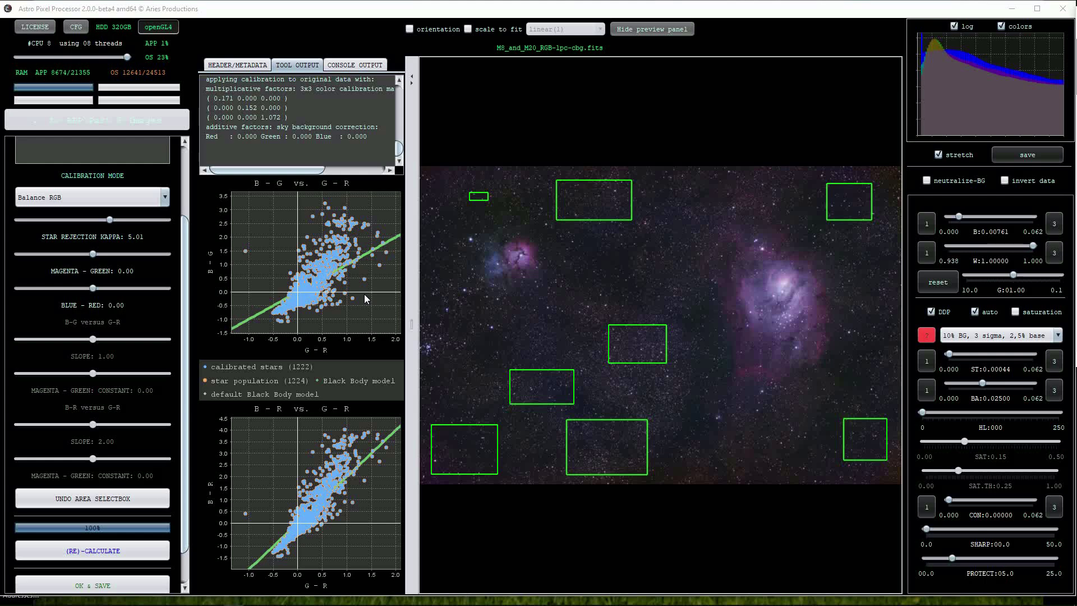
- Switch the calibration mode to Black Body & Extinction and recalculate the star color calibration
click(163, 200)
click(109, 227)
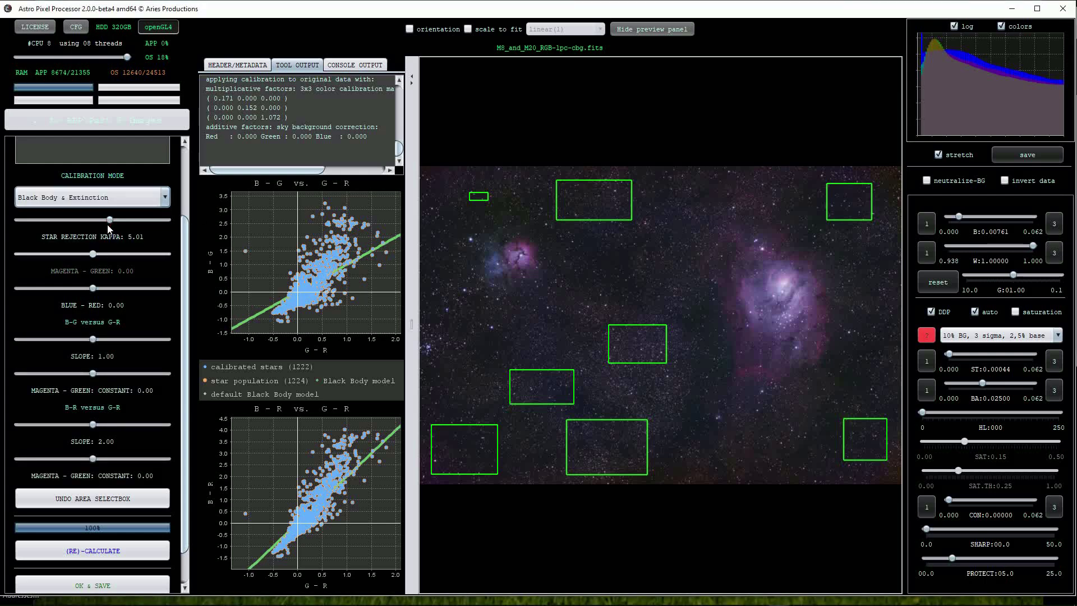
click(108, 551)
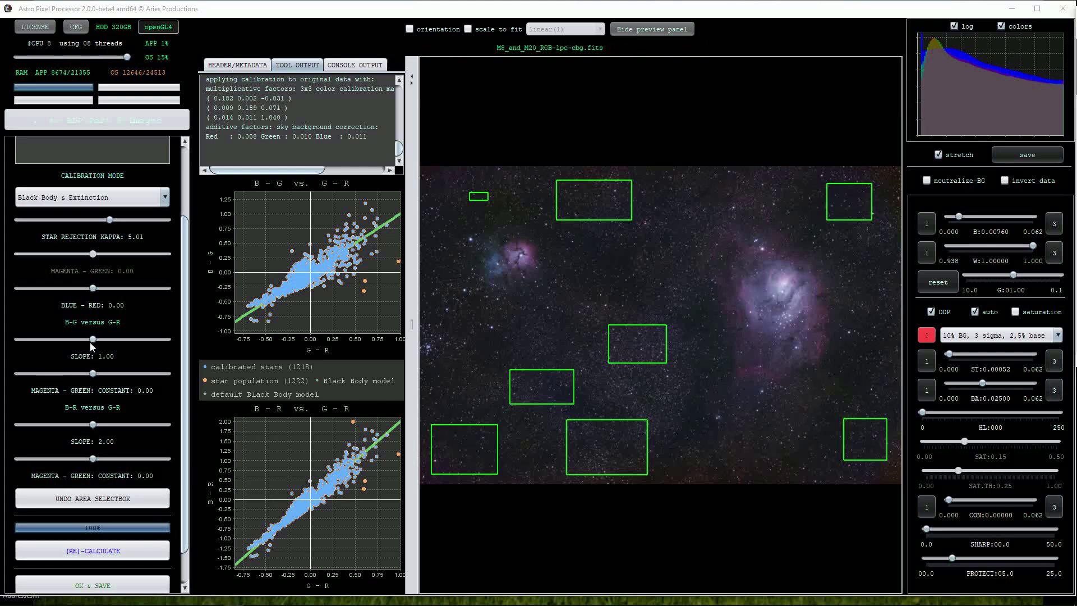
- Set the B-G versus G-R slope to 1.11 and the B-R versus G-R slope to 2.08, and recalculate the calibration
drag(93, 339, 102, 340)
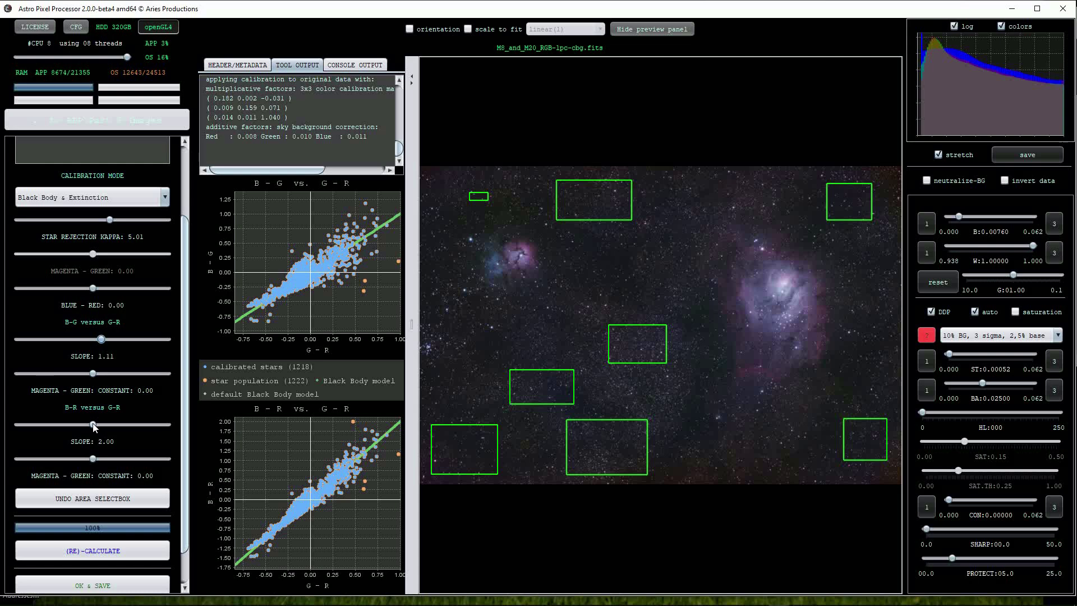
drag(93, 425, 100, 427)
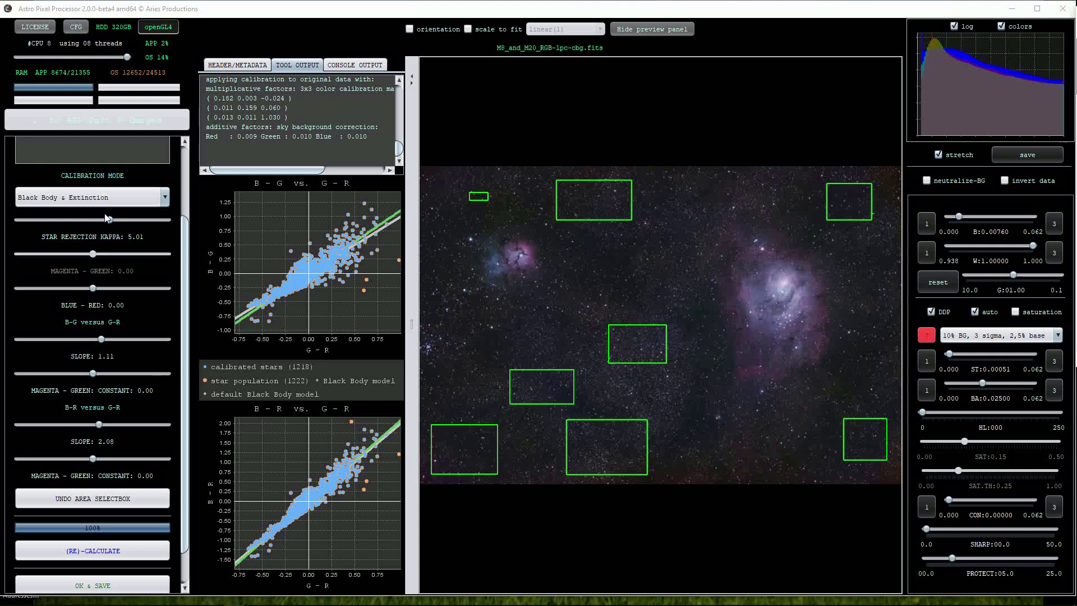
- Accept the star color calibration and open the save options for M8_and_M20_RGB-lpc-cbg-csc
scroll(94, 338, down, 2)
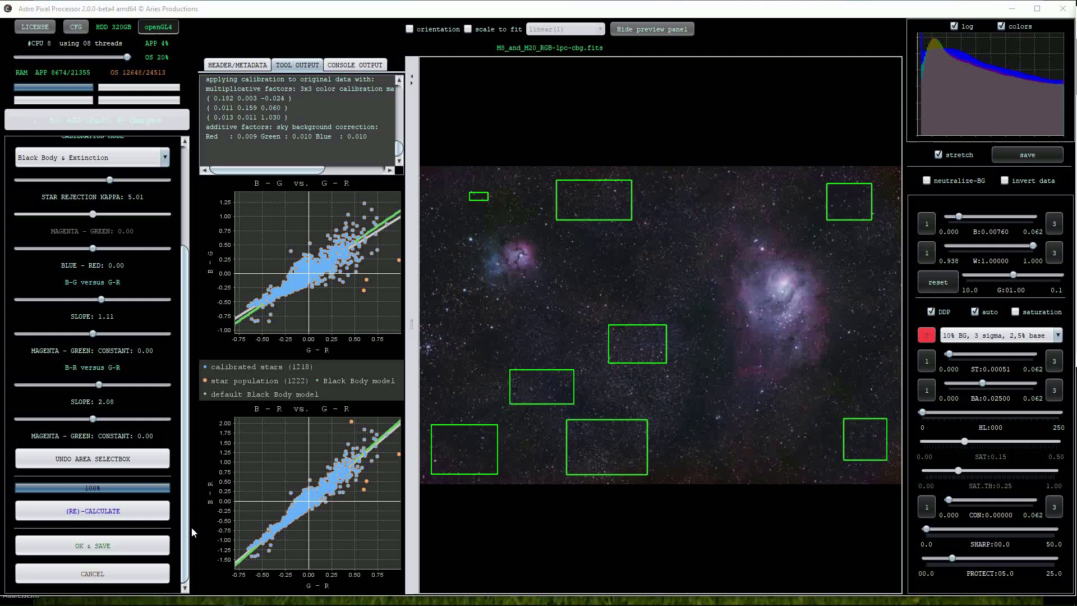
click(122, 545)
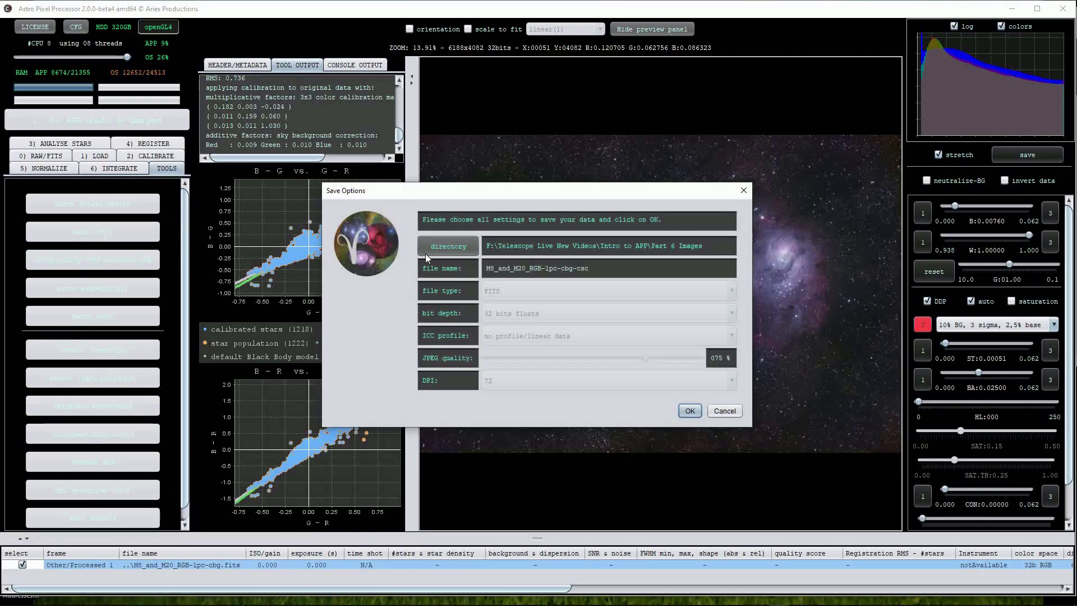